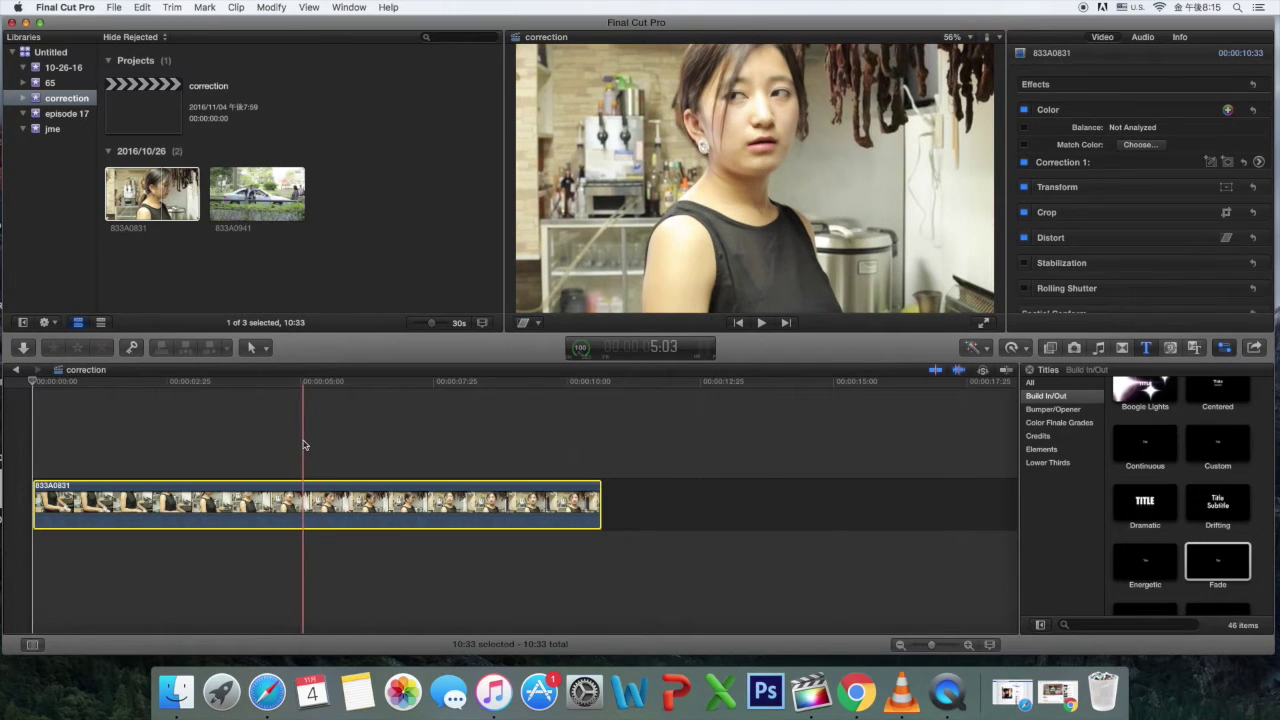
- Split the 833A0831 clip in the timeline at 5:03 and delete the part before the cut
click(305, 445)
click(305, 500)
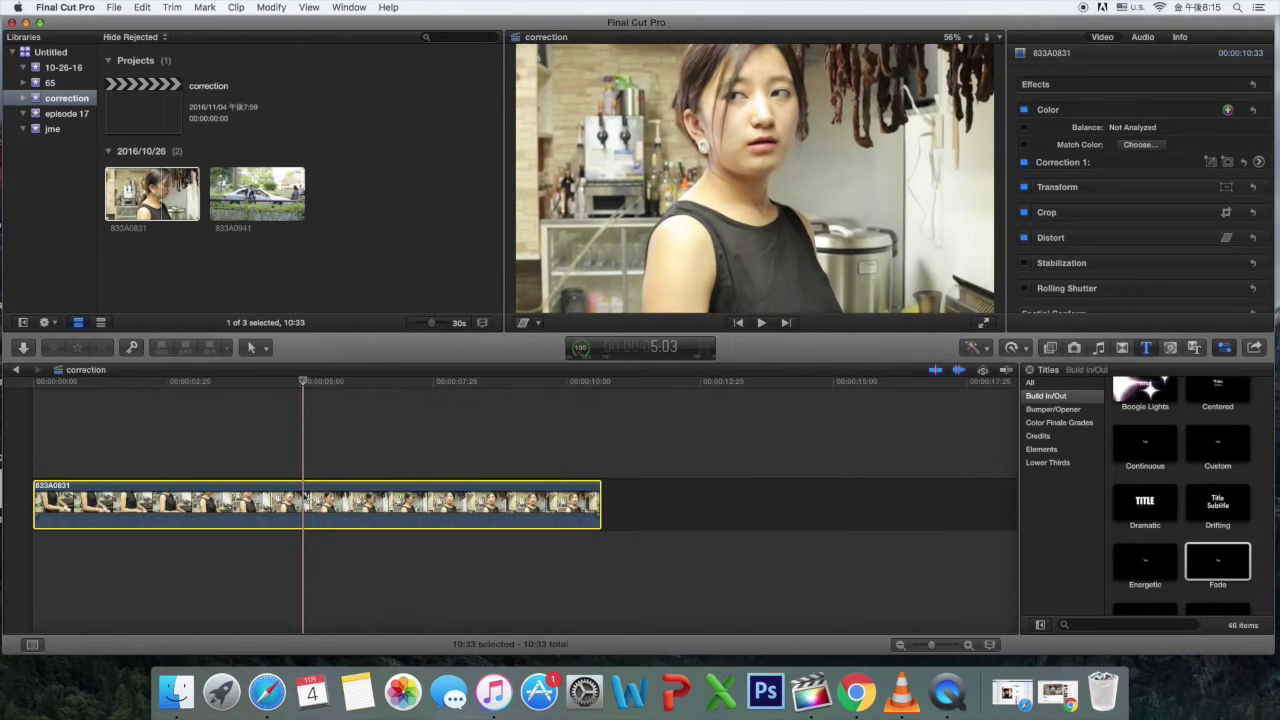
key(super+b)
key(Delete)
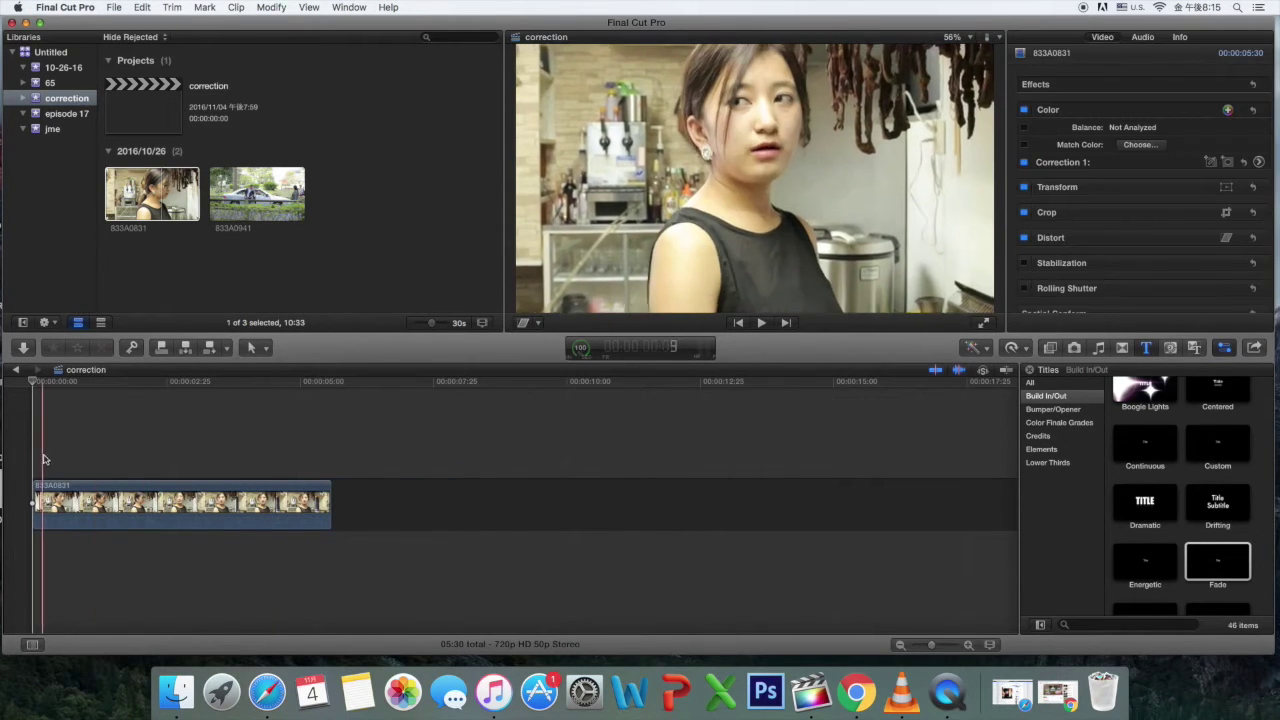
- Split the remaining clip at 3:18 and delete the part after the cut
click(212, 460)
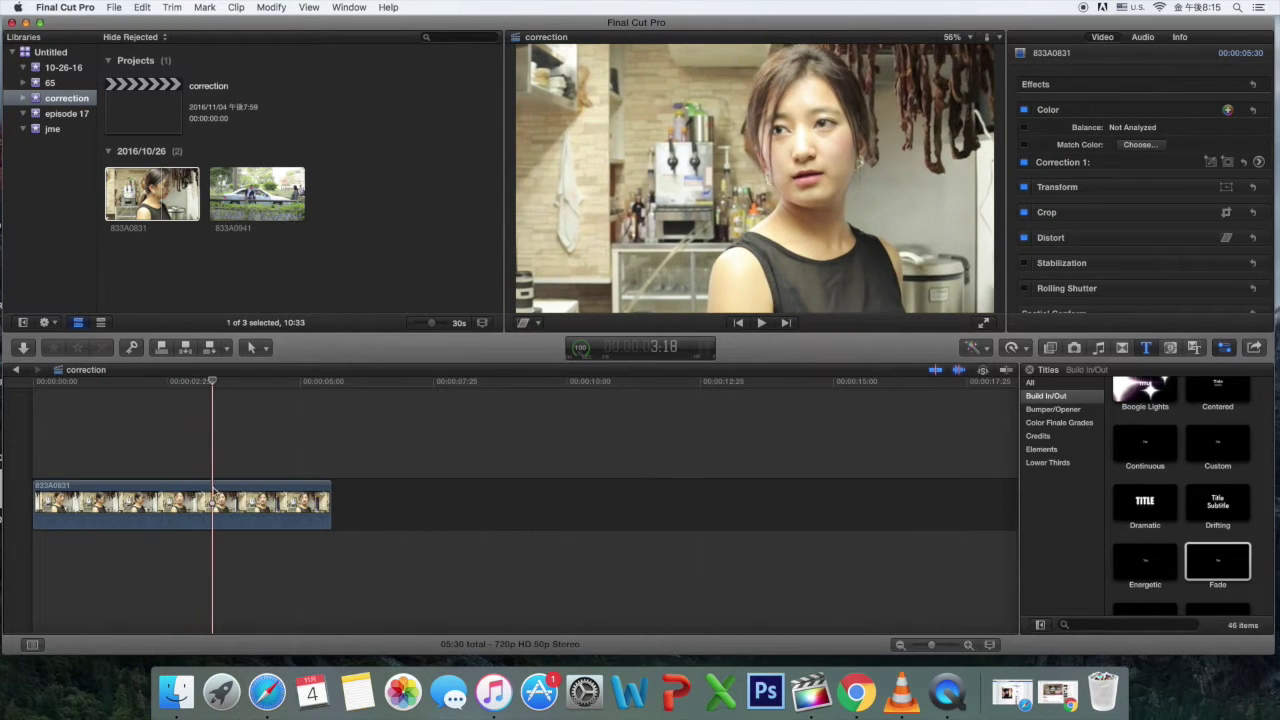
click(213, 490)
key(super+b)
click(252, 490)
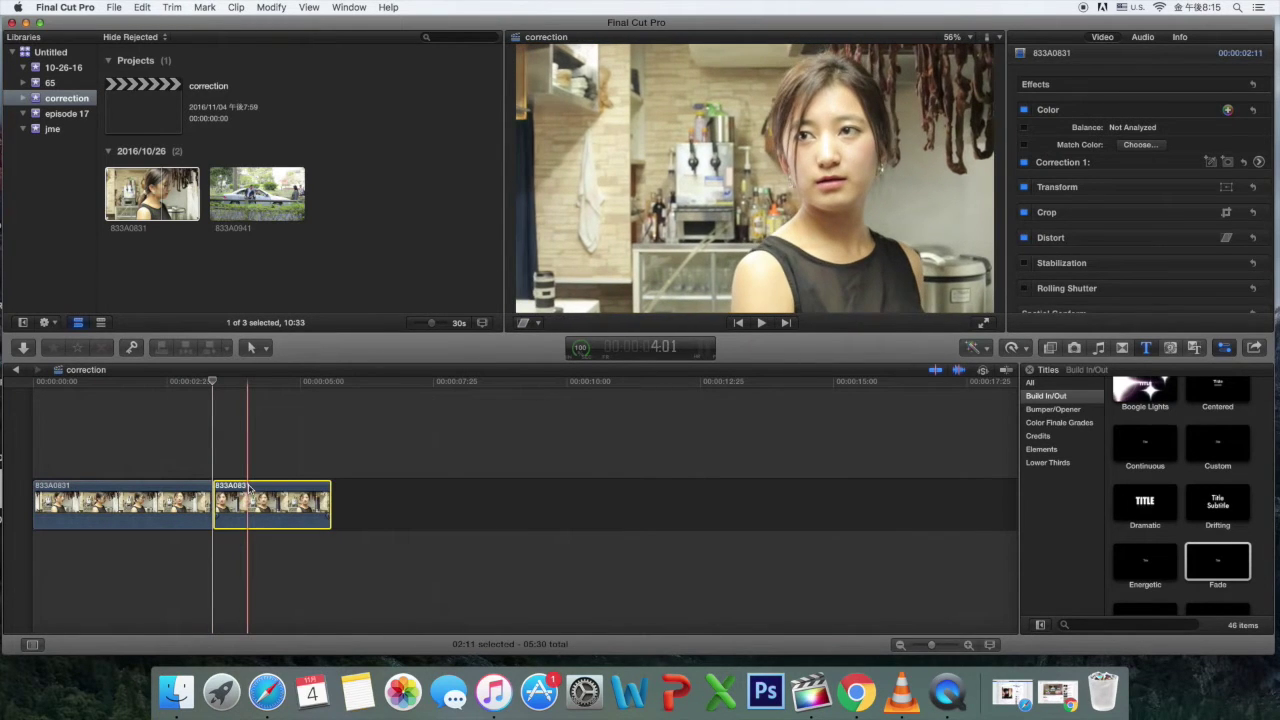
key(Delete)
click(75, 437)
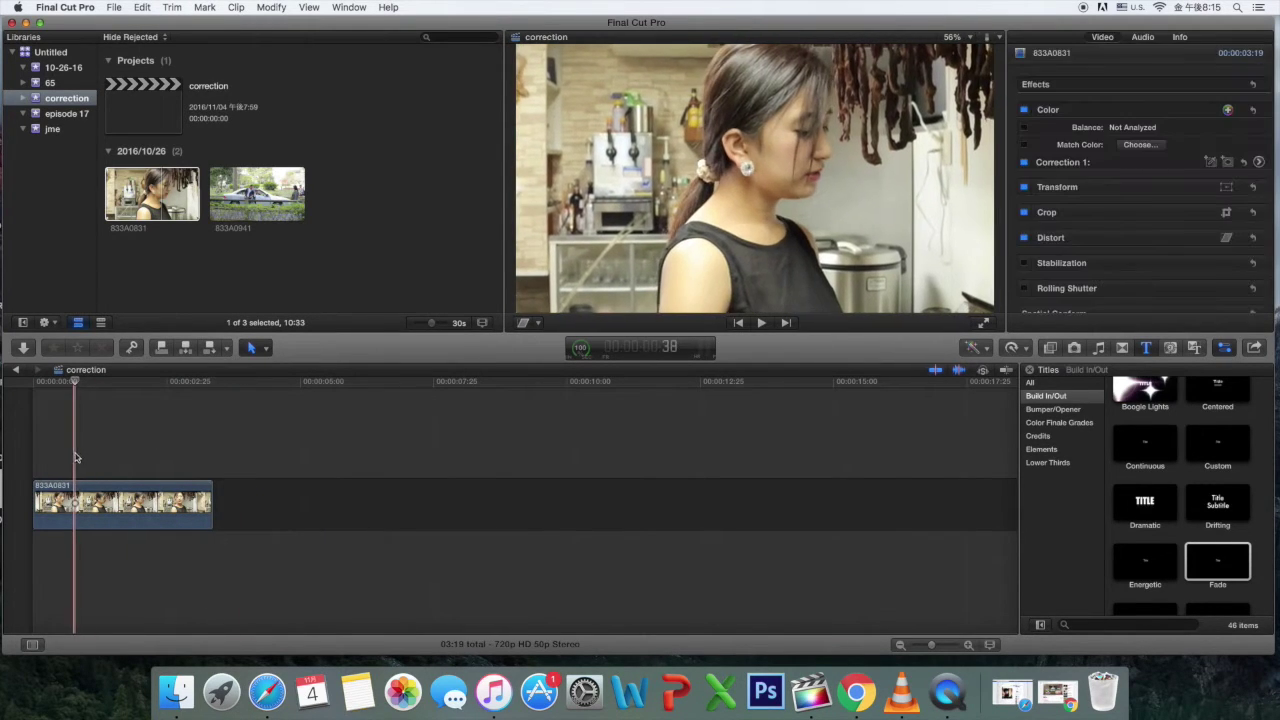
click(93, 485)
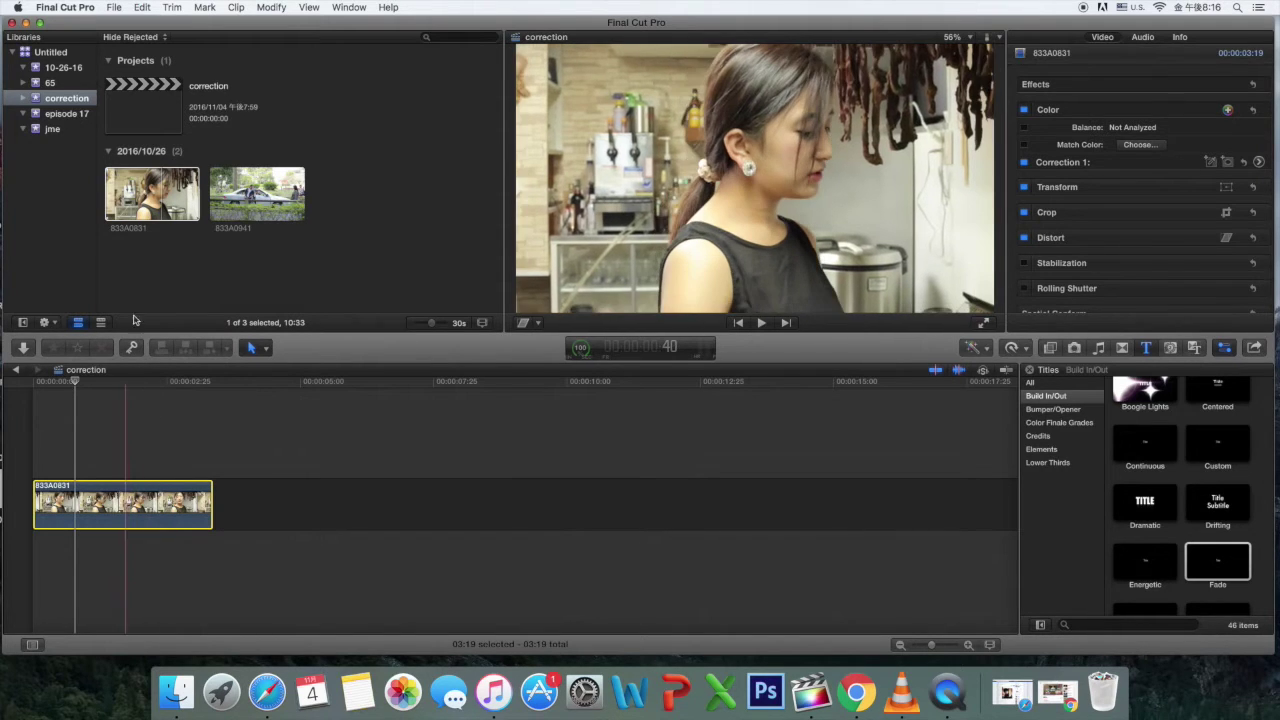
click(137, 475)
click(138, 495)
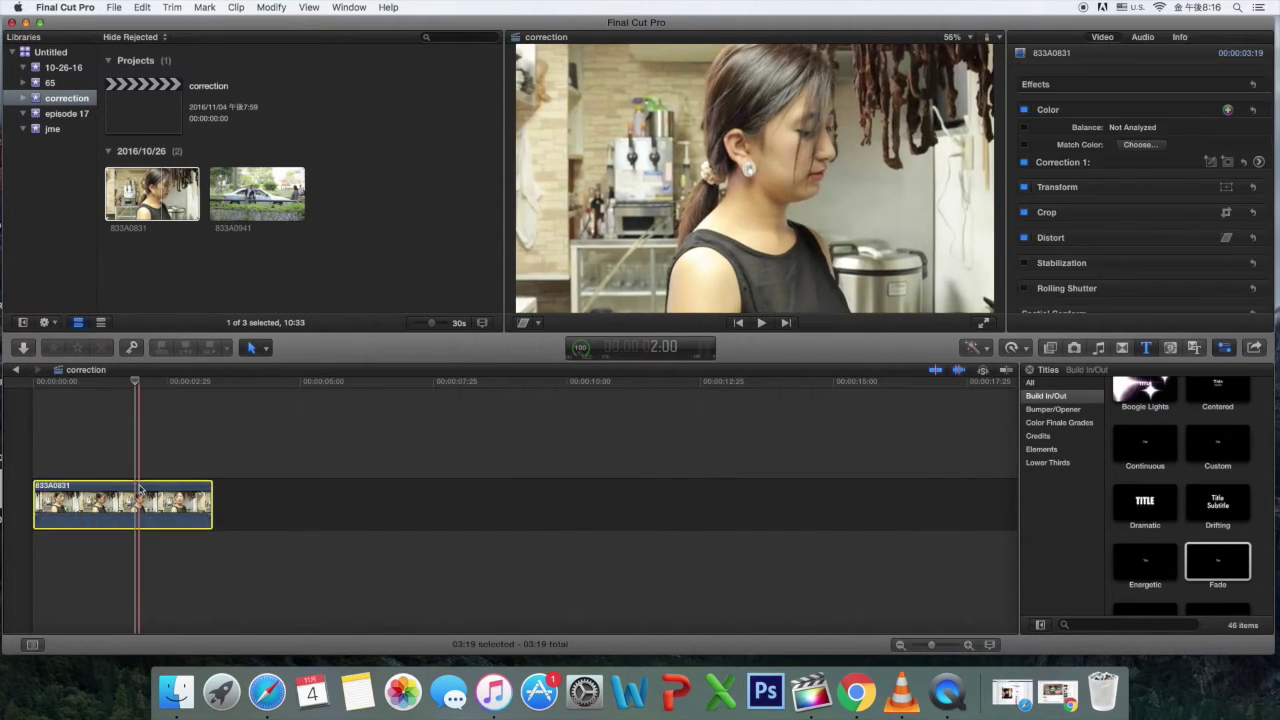
click(182, 230)
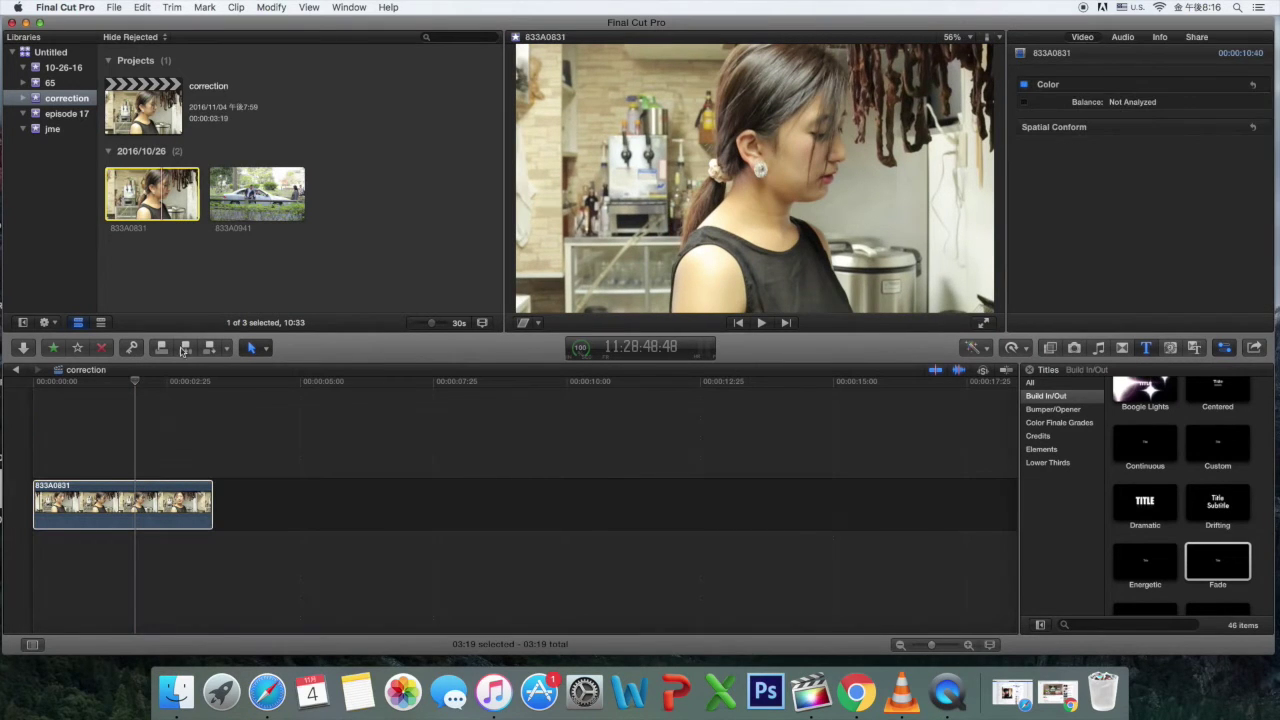
click(149, 500)
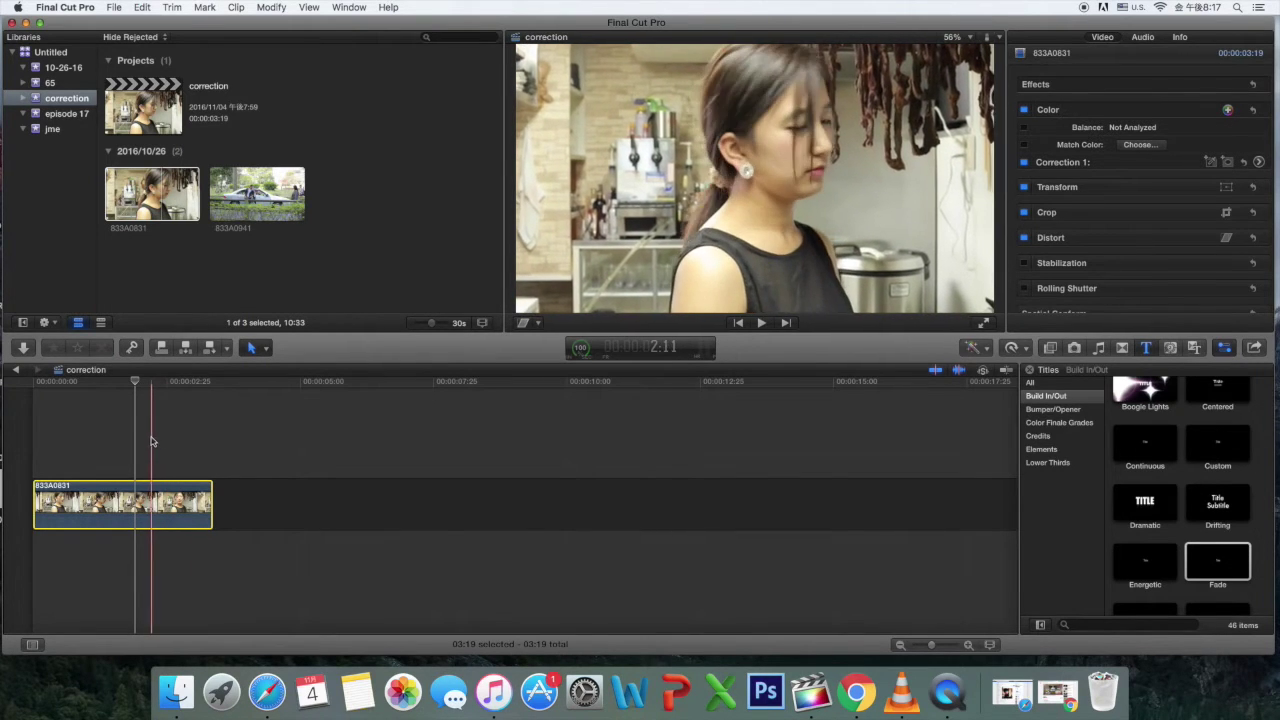
- Park the playhead at 2:26 and add a second color correction with a color mask to the clip
click(170, 480)
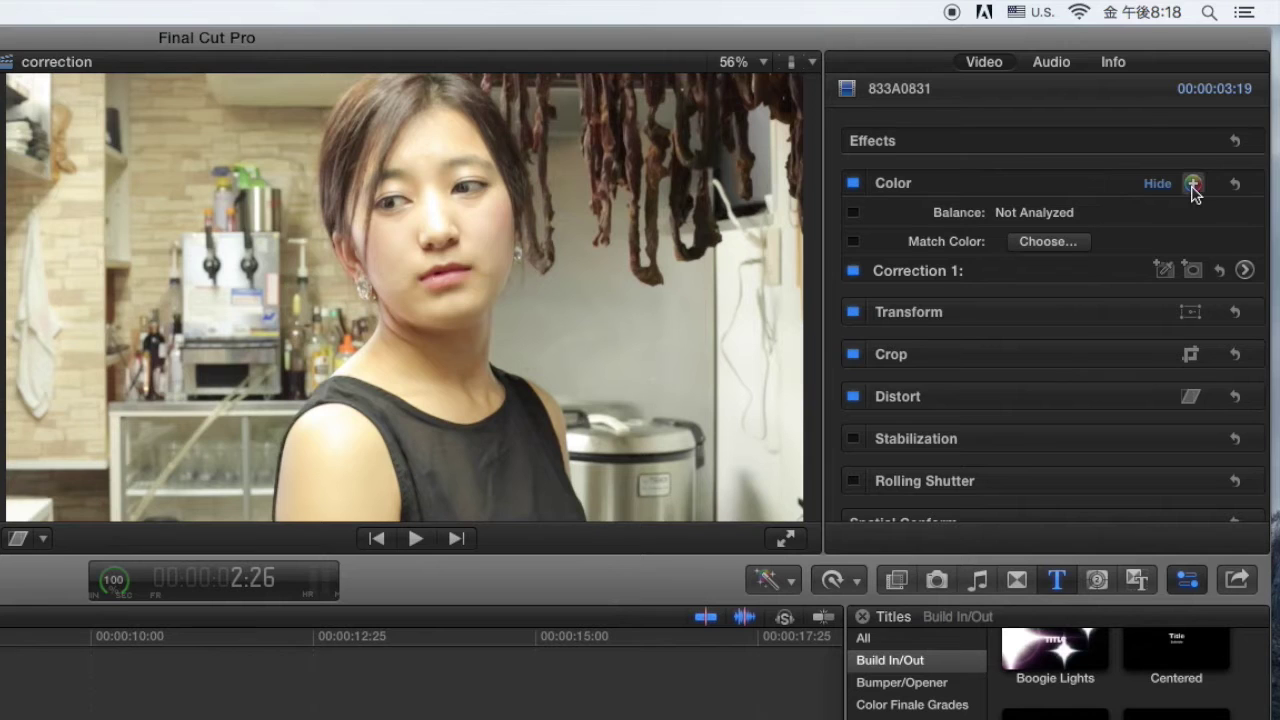
click(1228, 110)
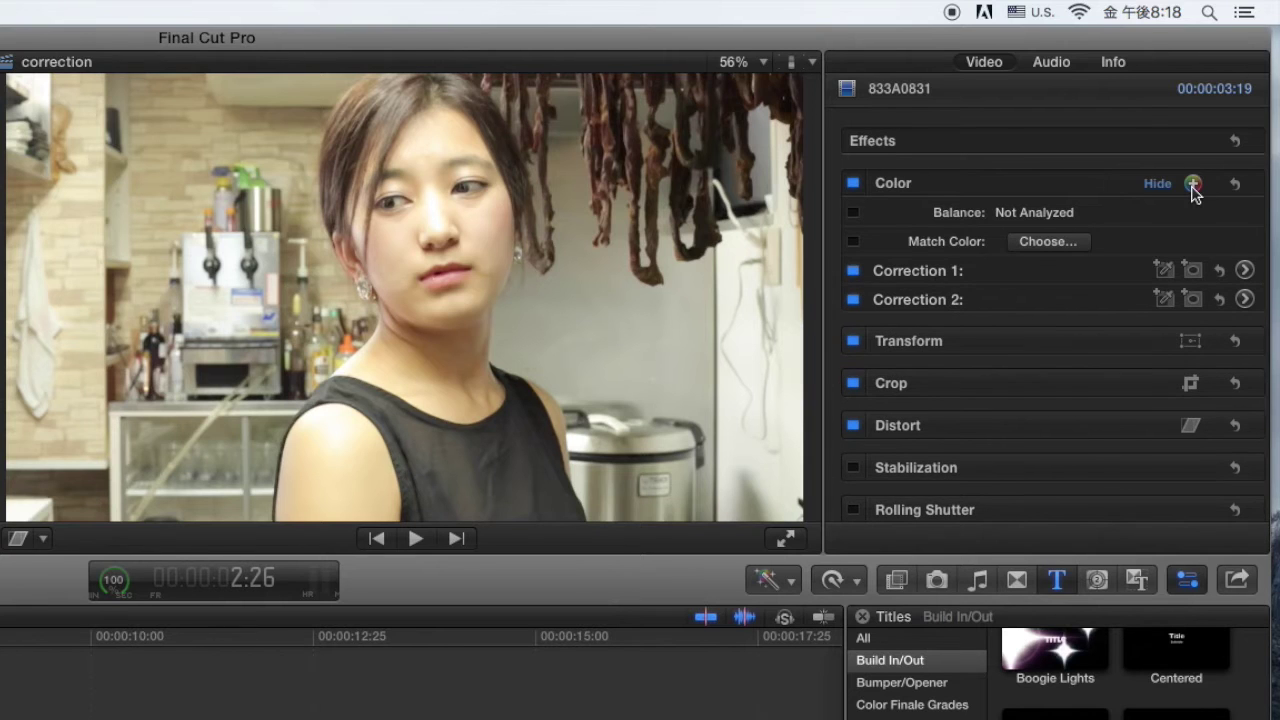
click(1164, 299)
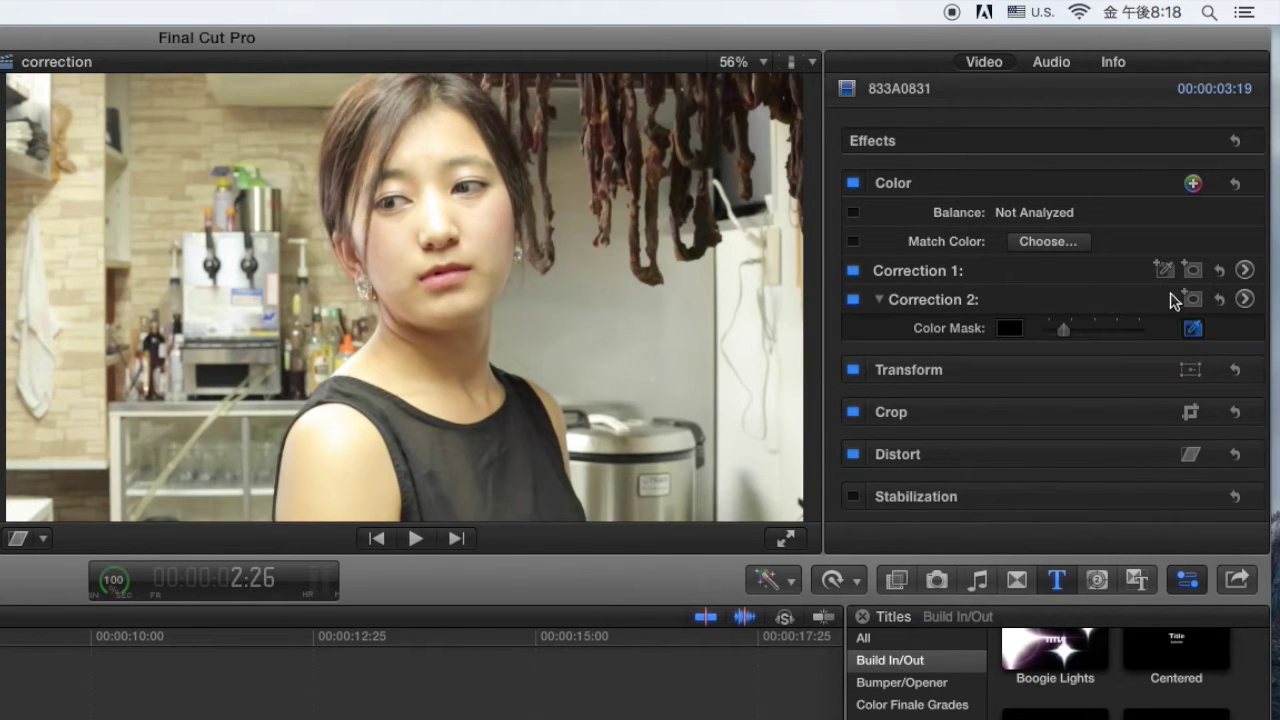
- Sample the skin tone on the woman's neck for Correction 2's color mask
click(419, 352)
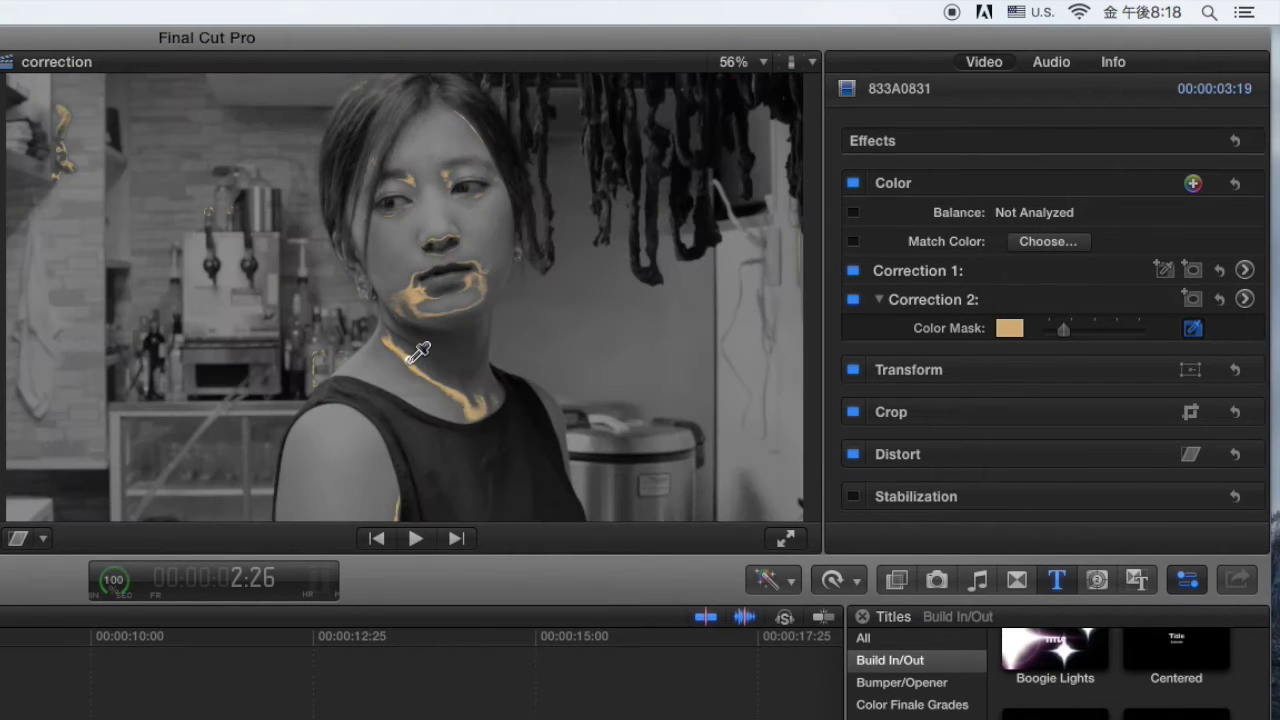
mouse_move(419, 352)
mouse_down()
mouse_move(421, 336)
mouse_move(413, 362)
mouse_move(422, 352)
mouse_up()
click(428, 342)
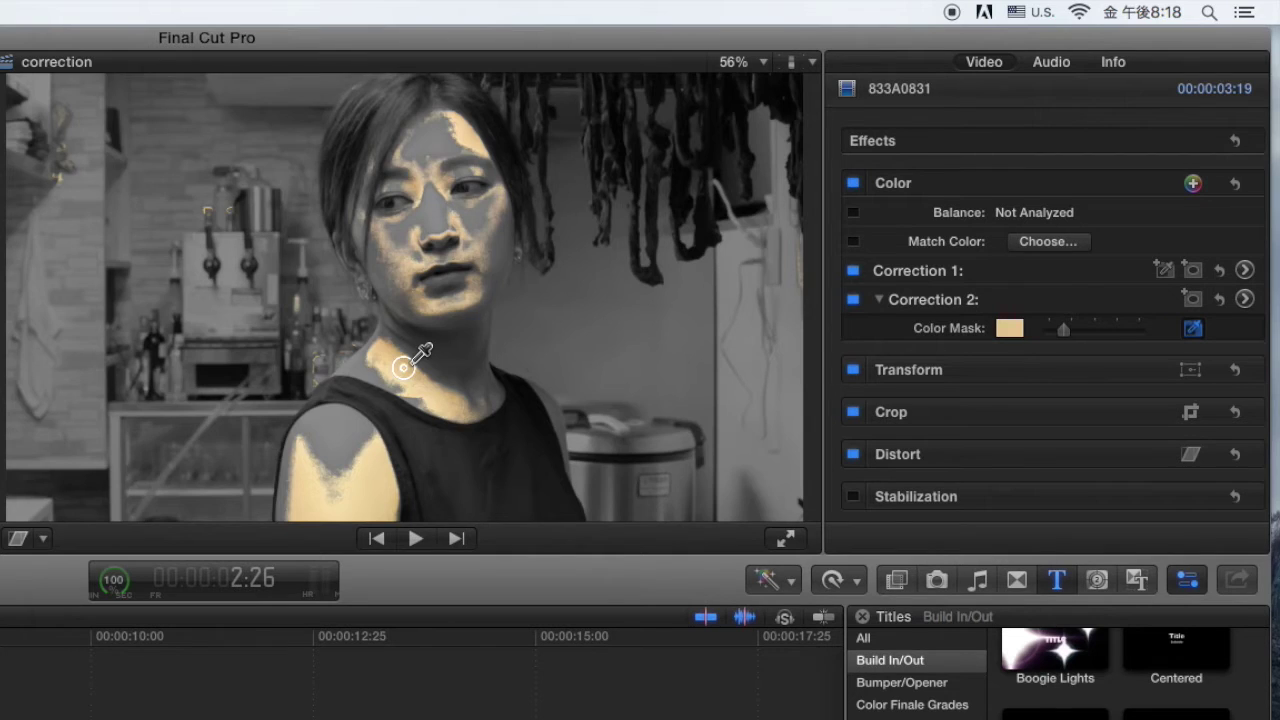
mouse_move(420, 352)
mouse_down()
mouse_move(440, 345)
mouse_move(390, 362)
mouse_move(403, 354)
mouse_up()
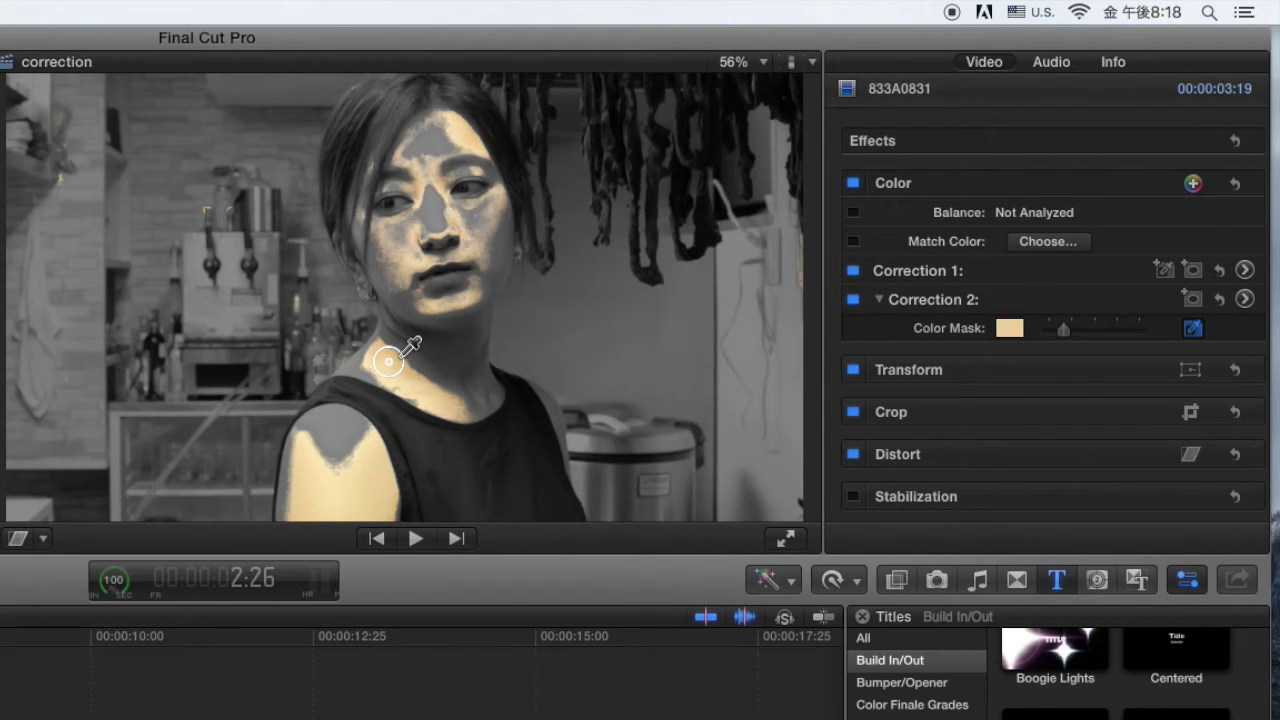
drag(403, 354, 403, 354)
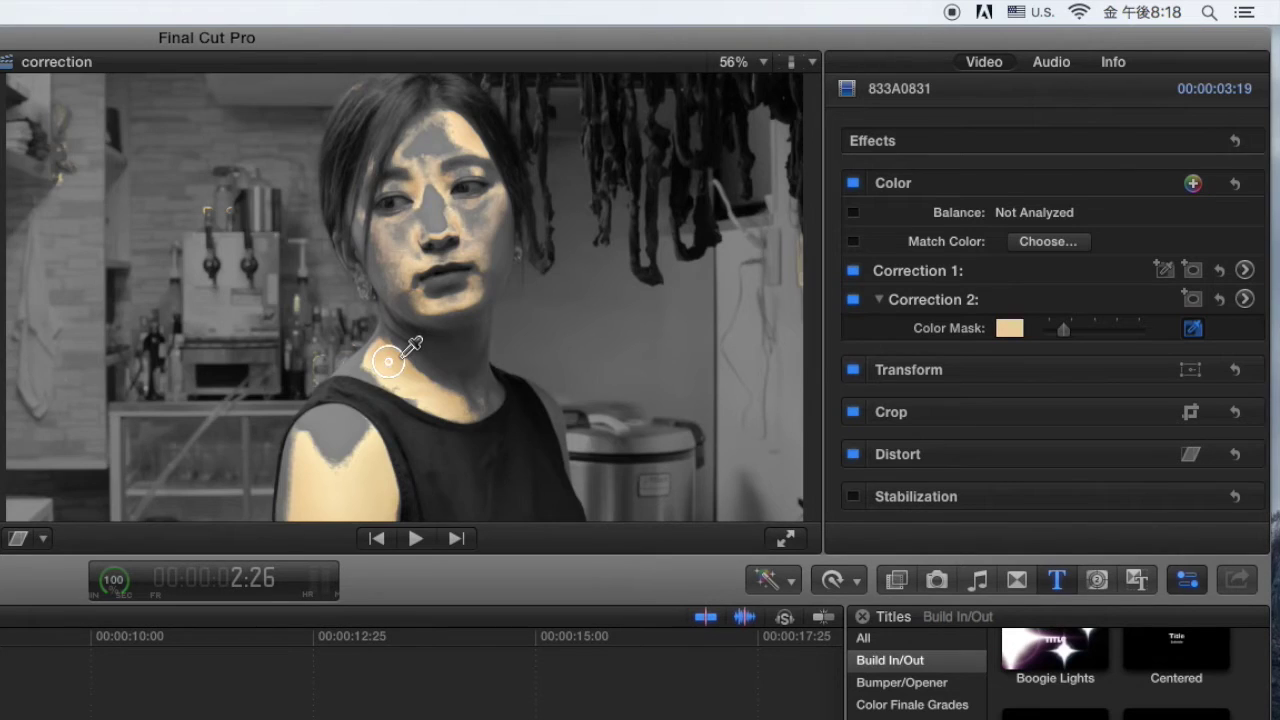
drag(403, 354, 404, 353)
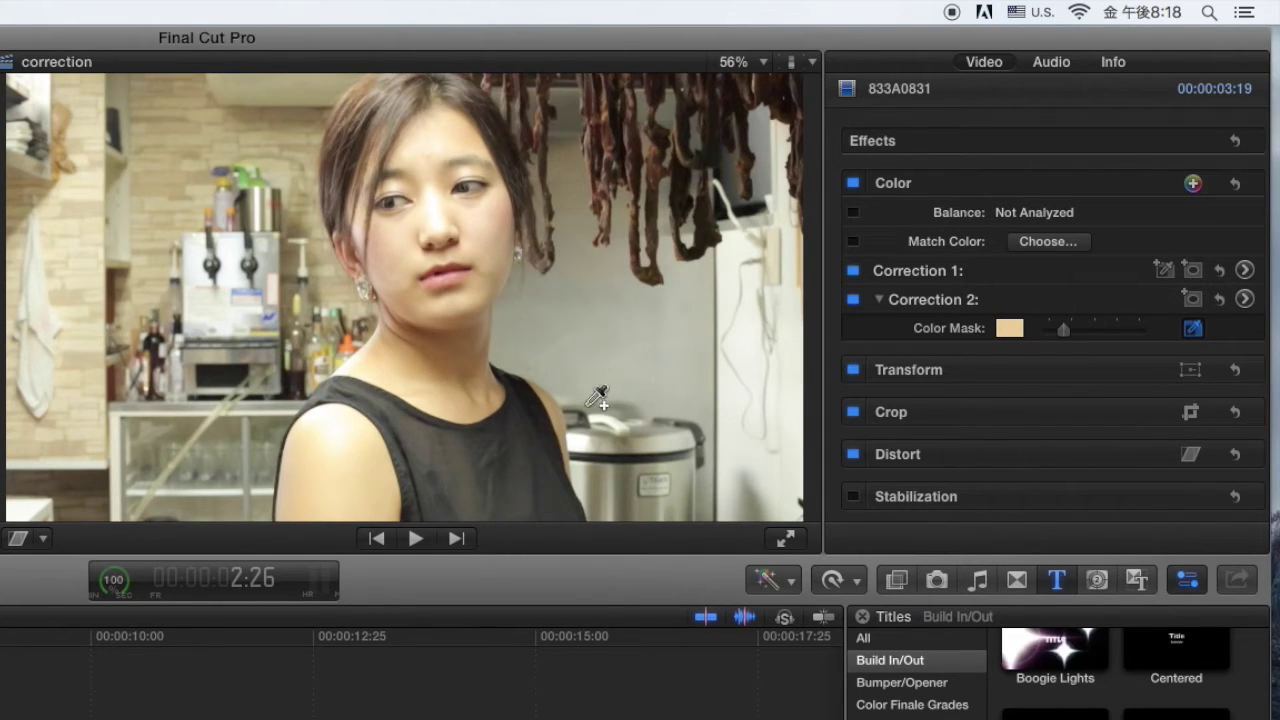
- Add the skin tone of the far shoulder to the color mask and subtract the brick wall behind her
drag(564, 413, 566, 411)
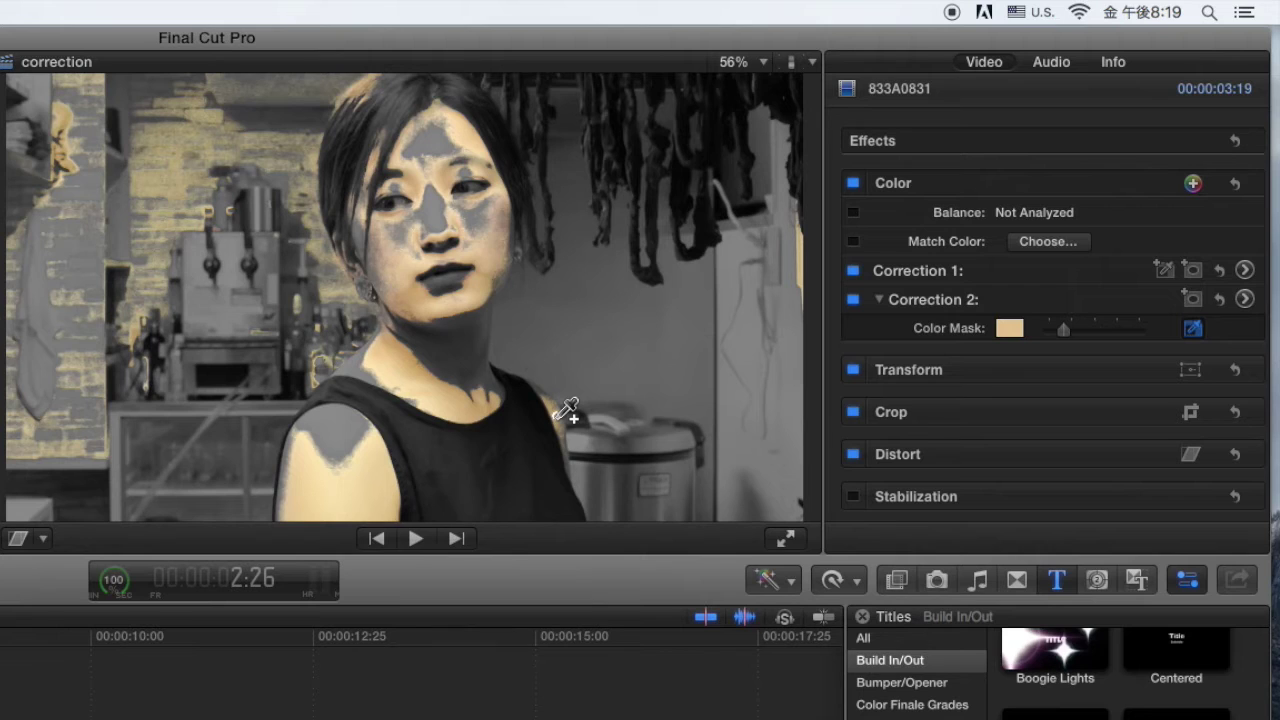
drag(566, 411, 566, 411)
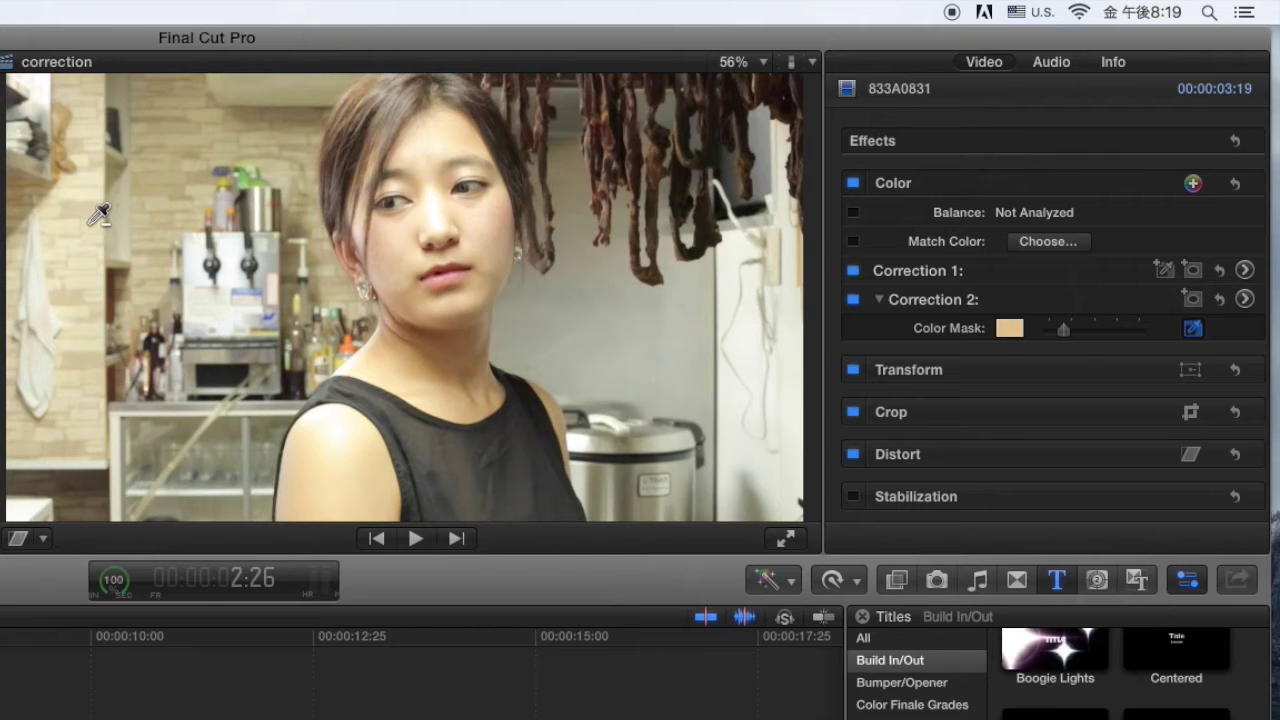
alt+click(100, 215)
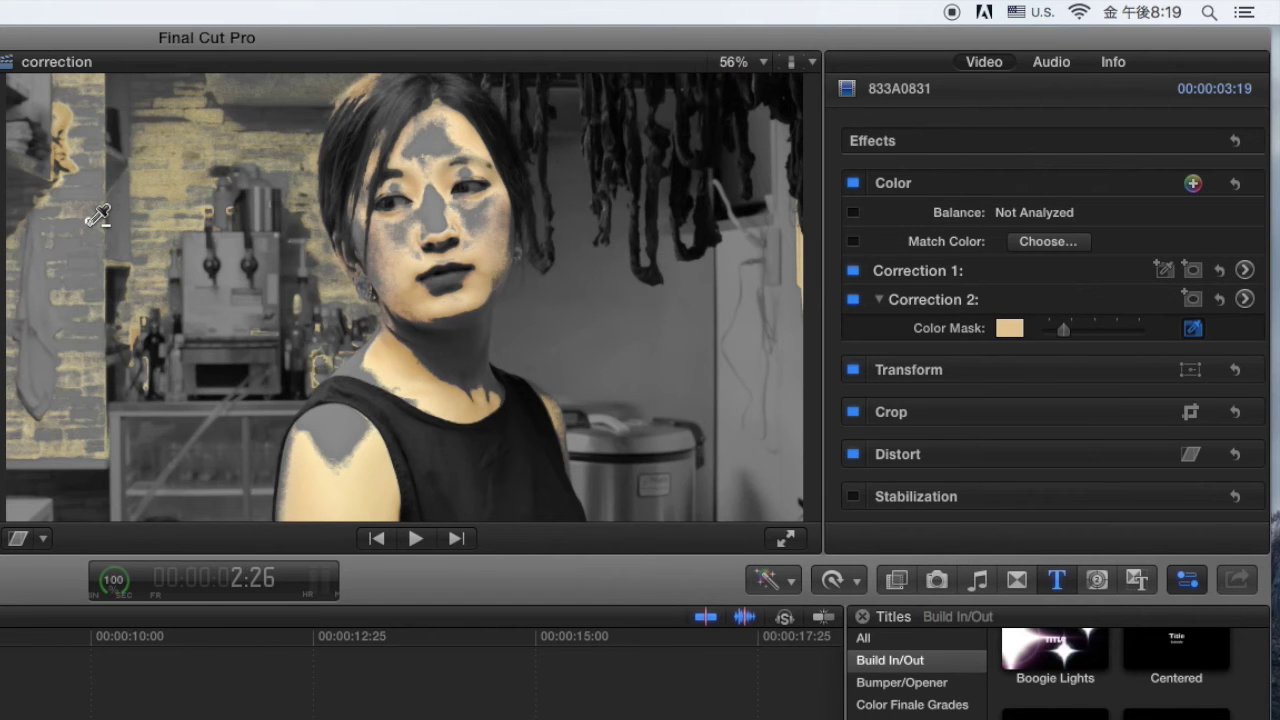
drag(98, 215, 142, 233)
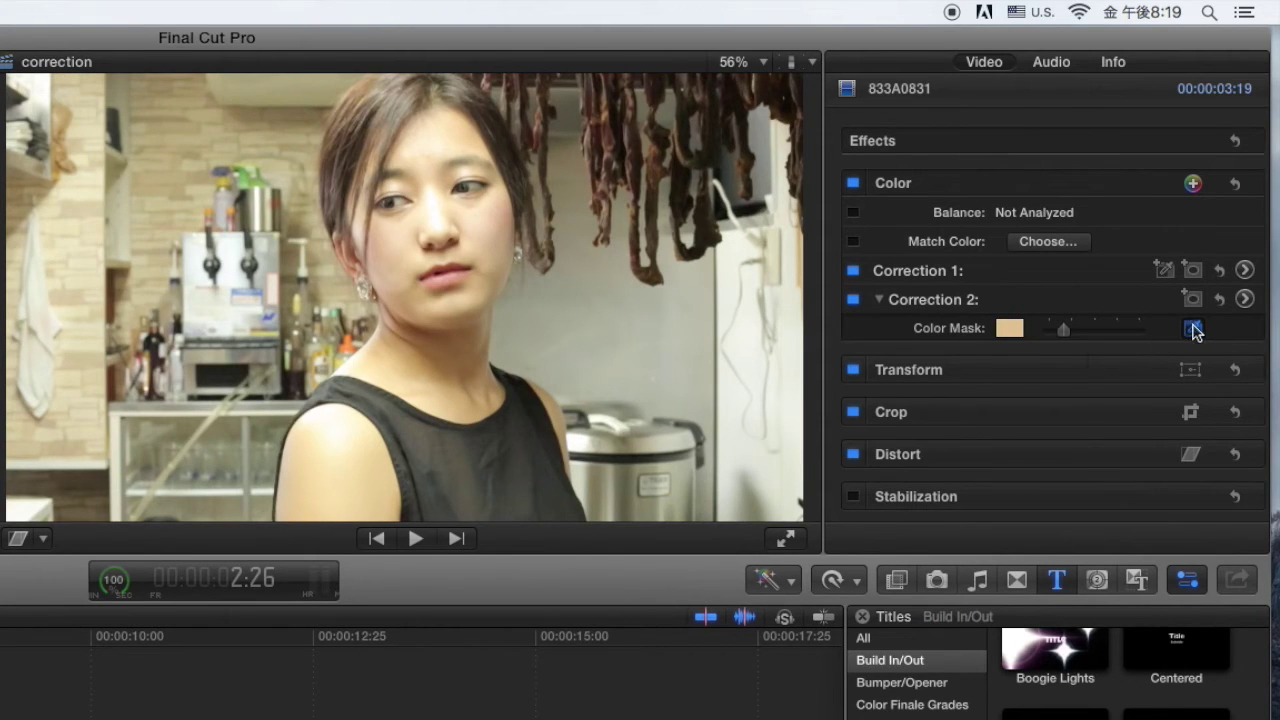
- Reset Correction 2 and sample the skin tone on the neck again for its color mask
click(1220, 299)
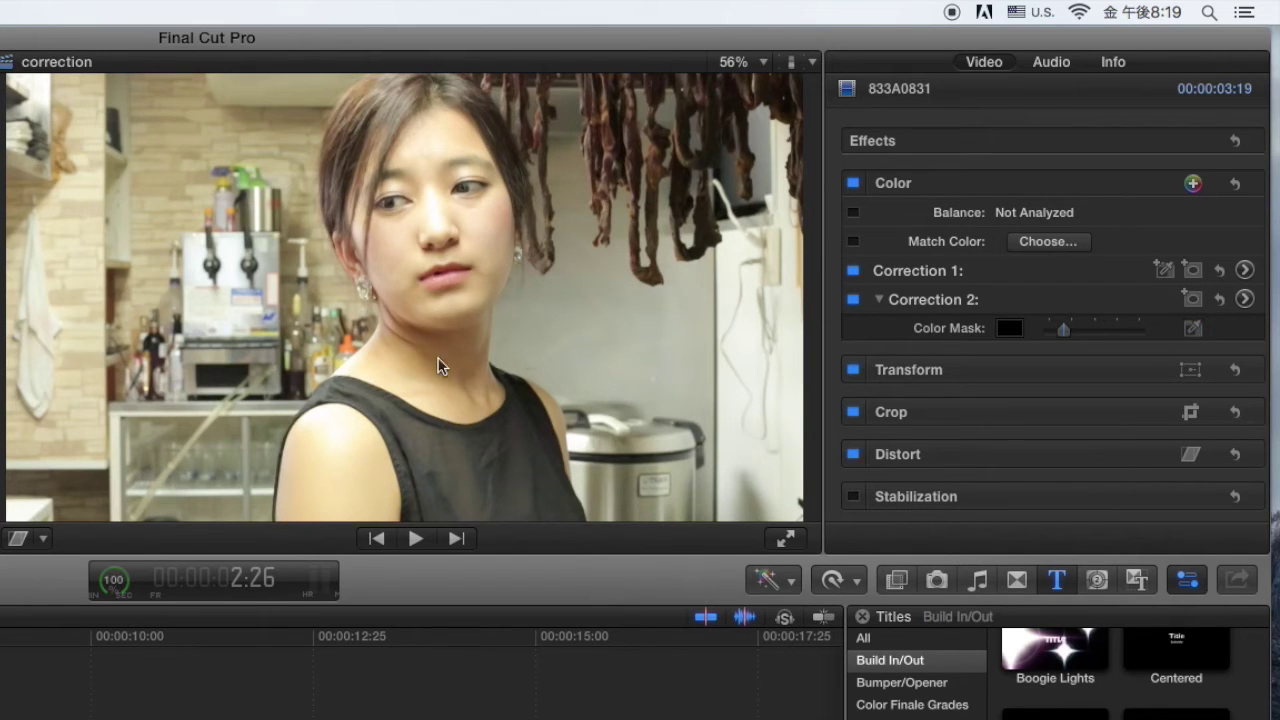
click(1193, 328)
click(381, 366)
drag(381, 367, 395, 353)
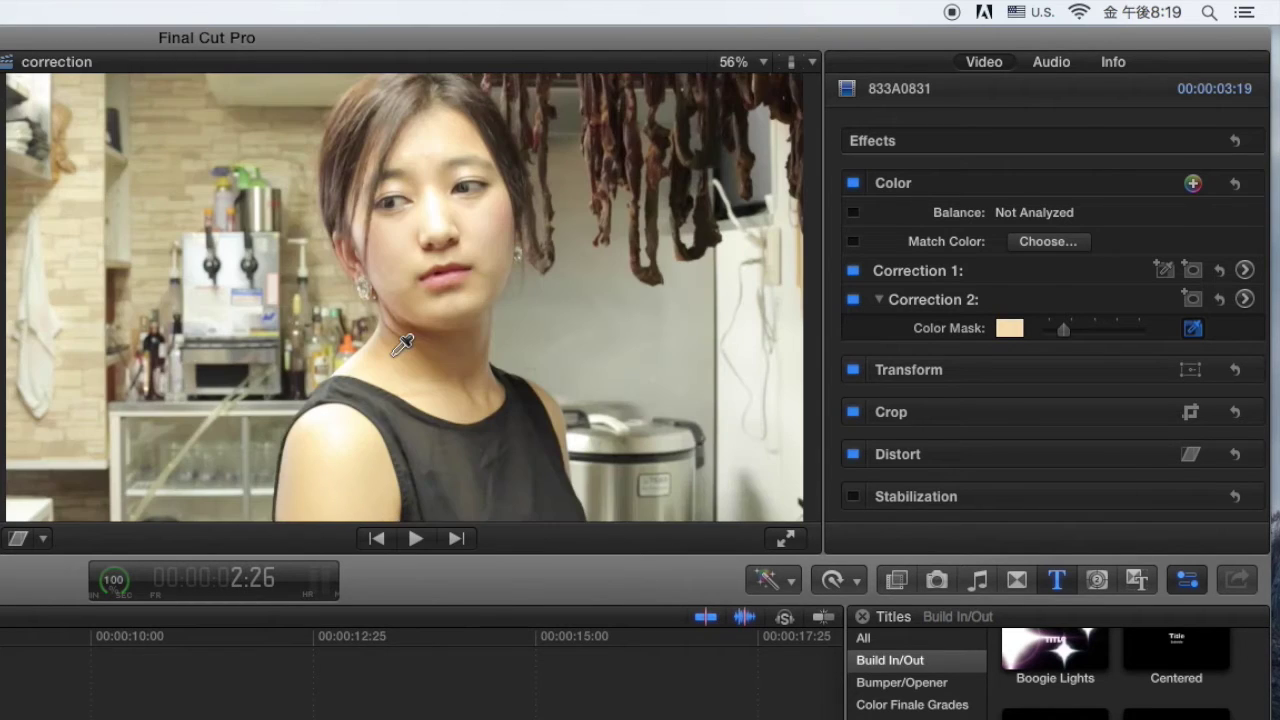
- Set Correction 2's midtones color inside the mask to 63° at -18%
click(1245, 299)
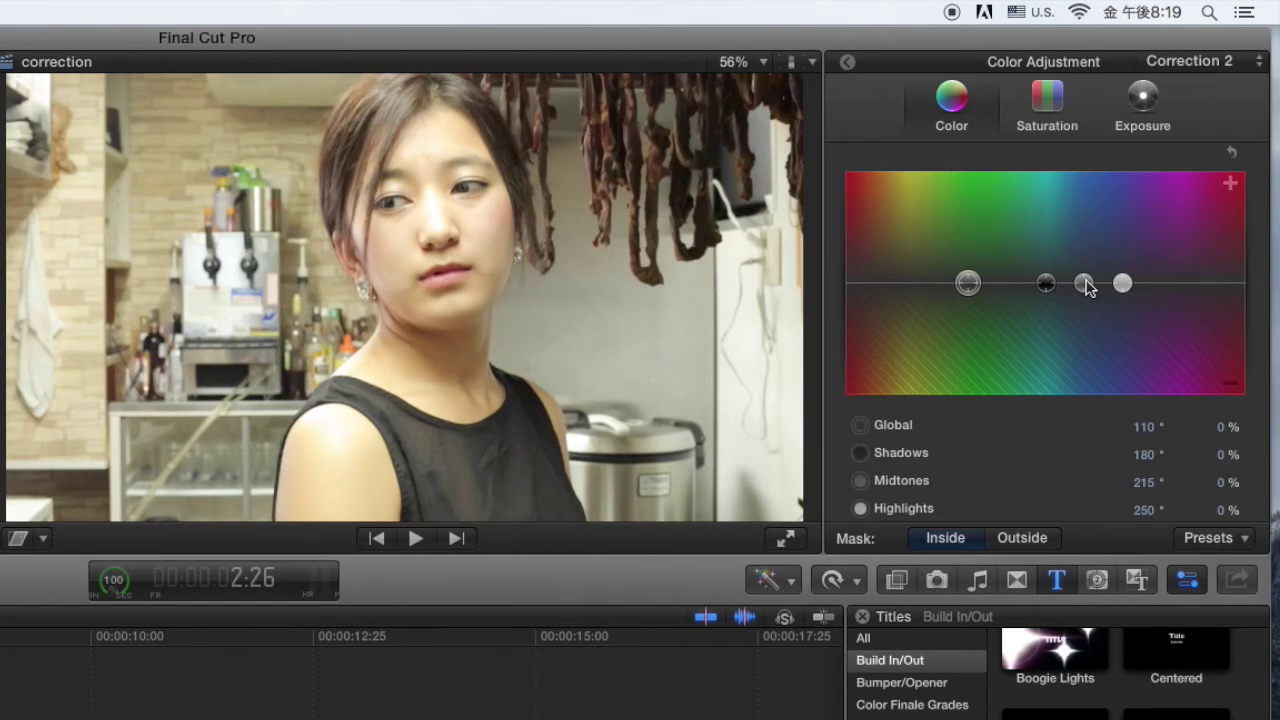
drag(1087, 286, 914, 299)
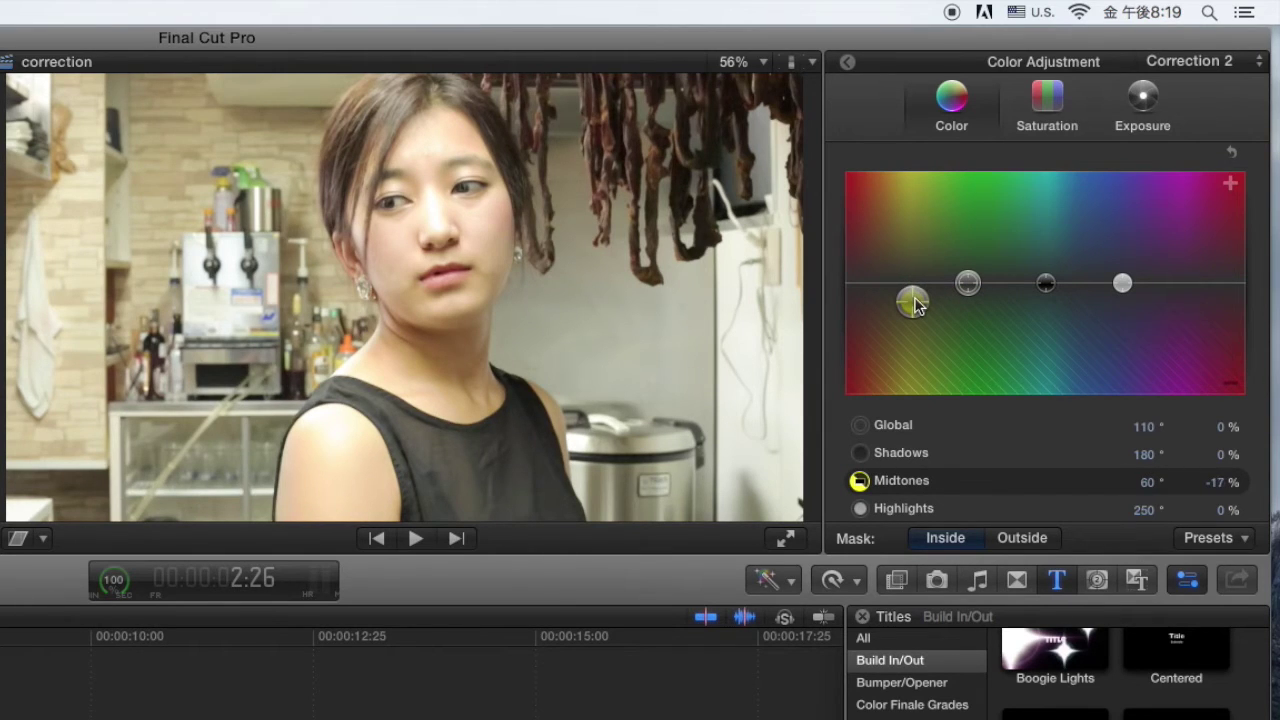
drag(917, 306, 921, 307)
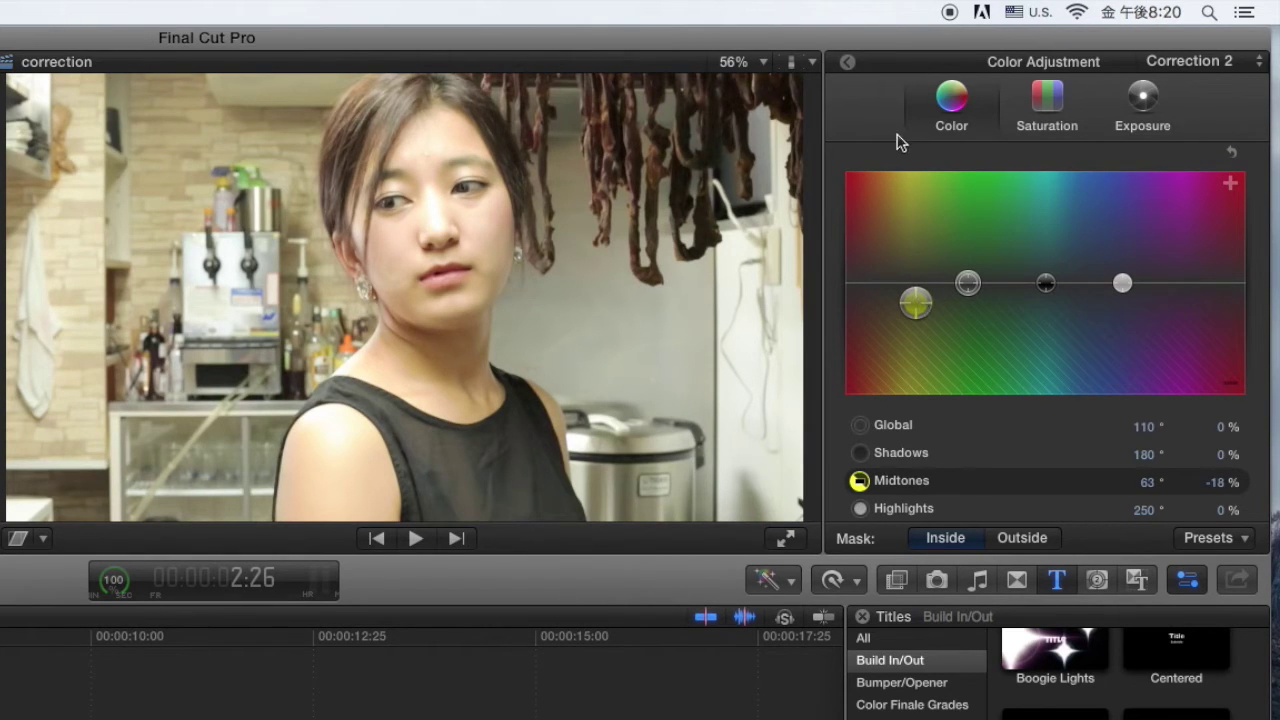
click(846, 68)
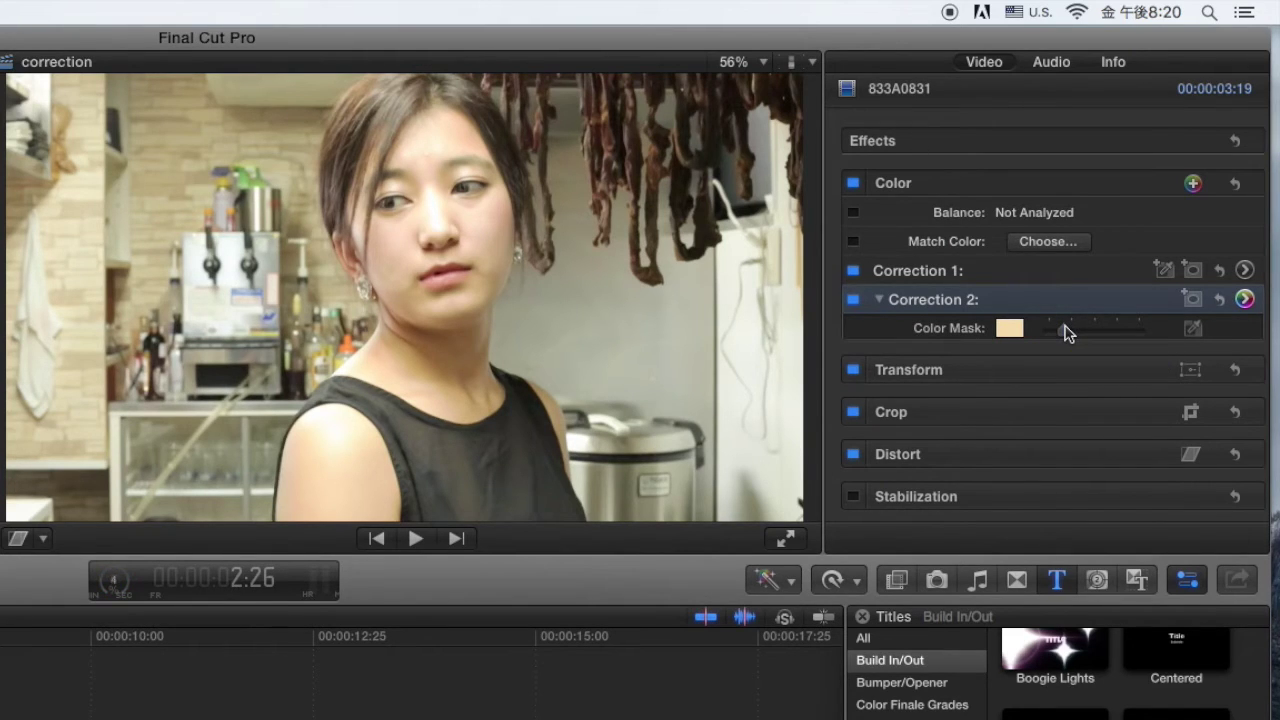
- Increase the softness of Correction 2's color mask and set the global saturation inside the mask to -11%
drag(1066, 332, 1128, 329)
click(1245, 299)
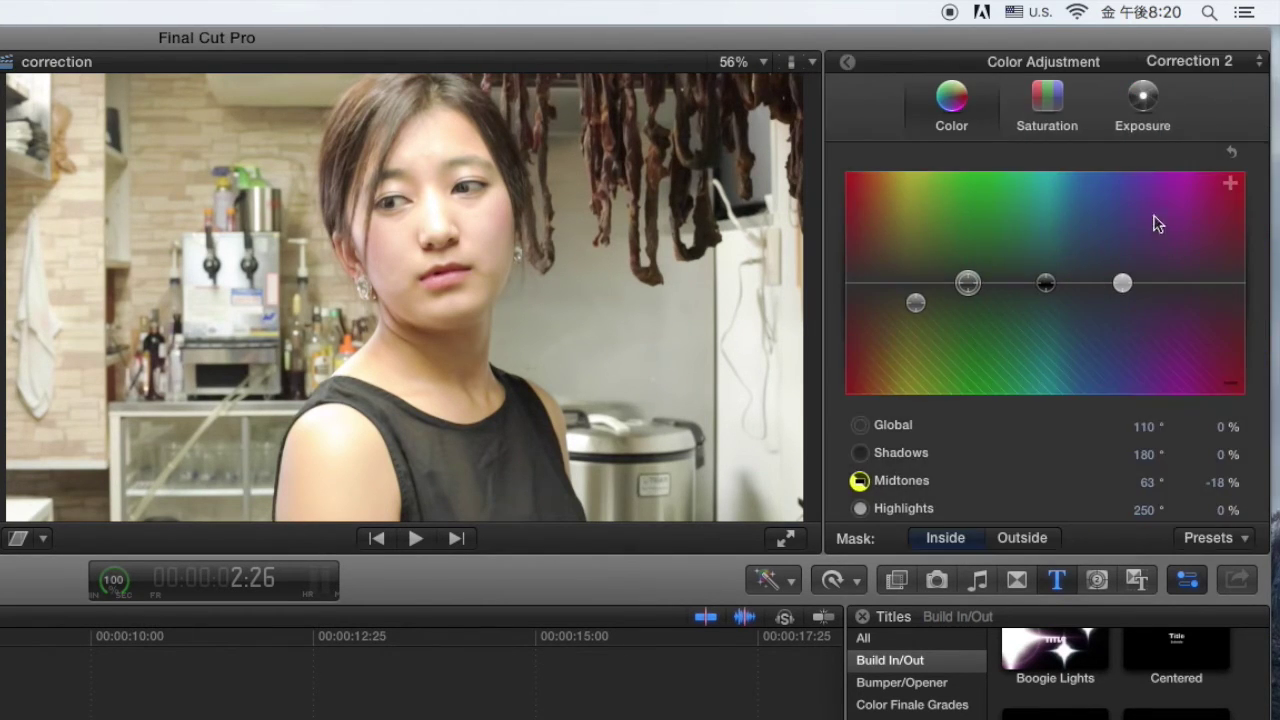
click(1052, 98)
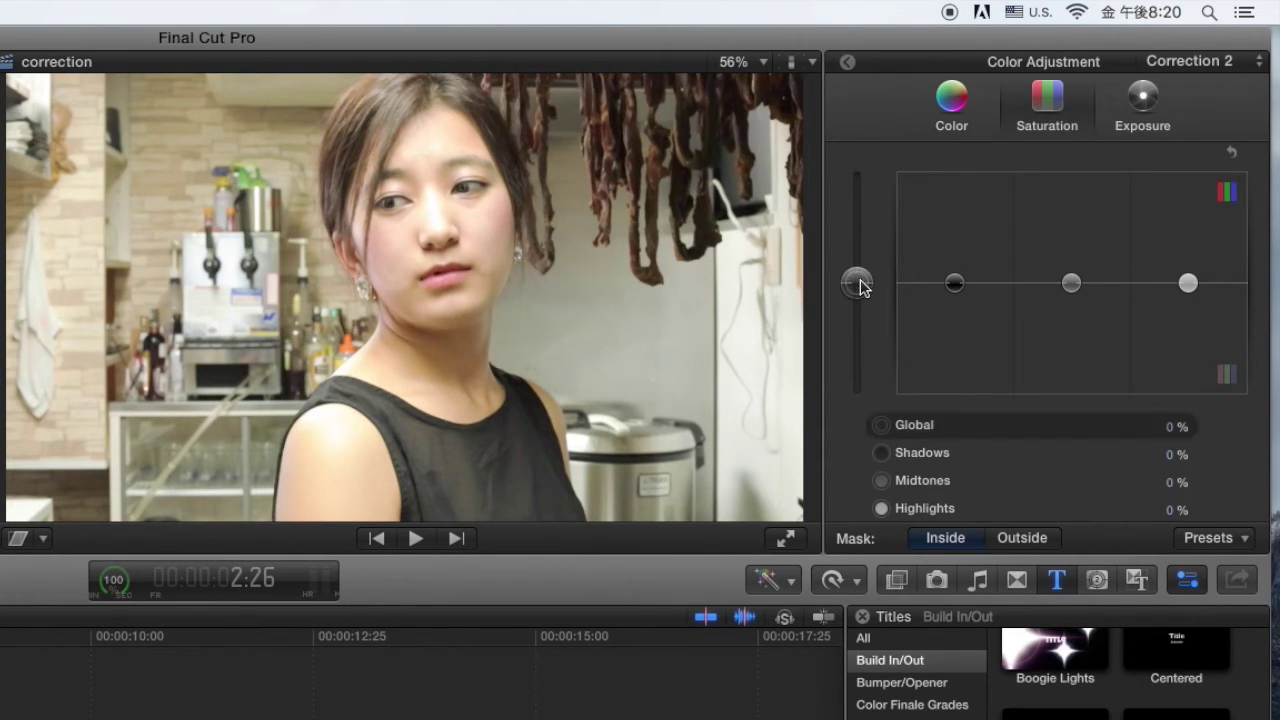
drag(858, 280, 861, 298)
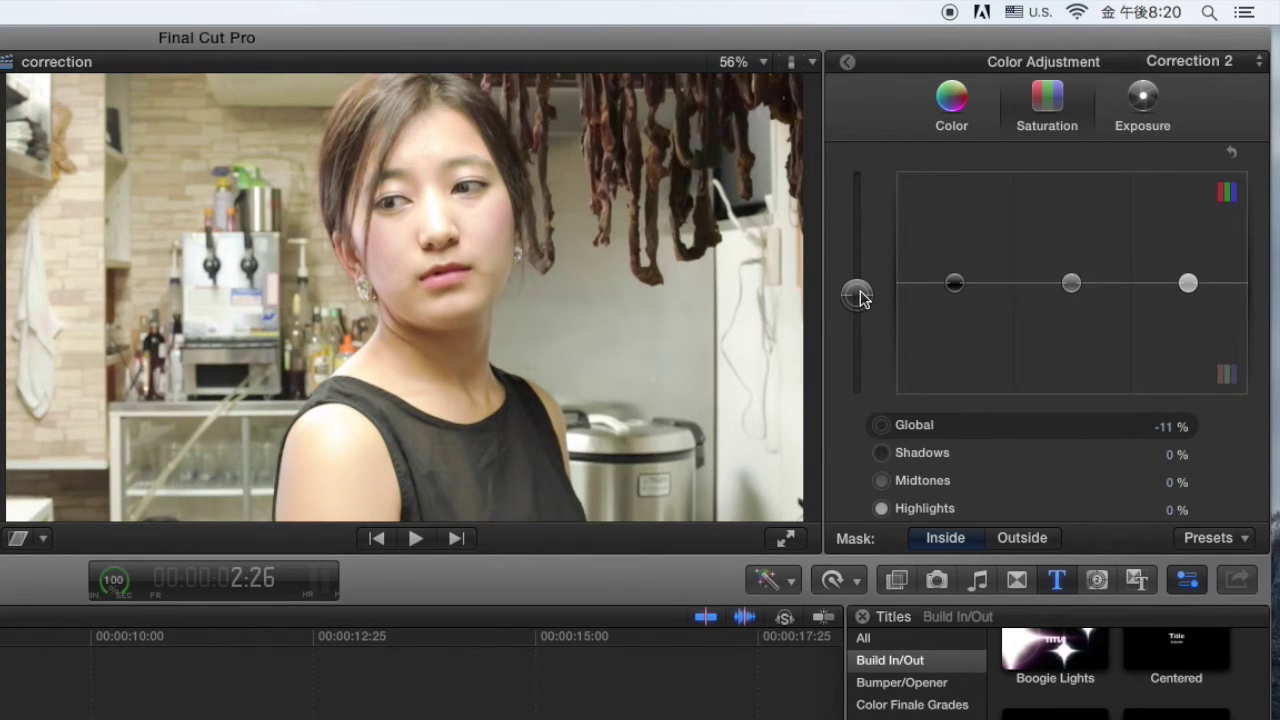
click(847, 62)
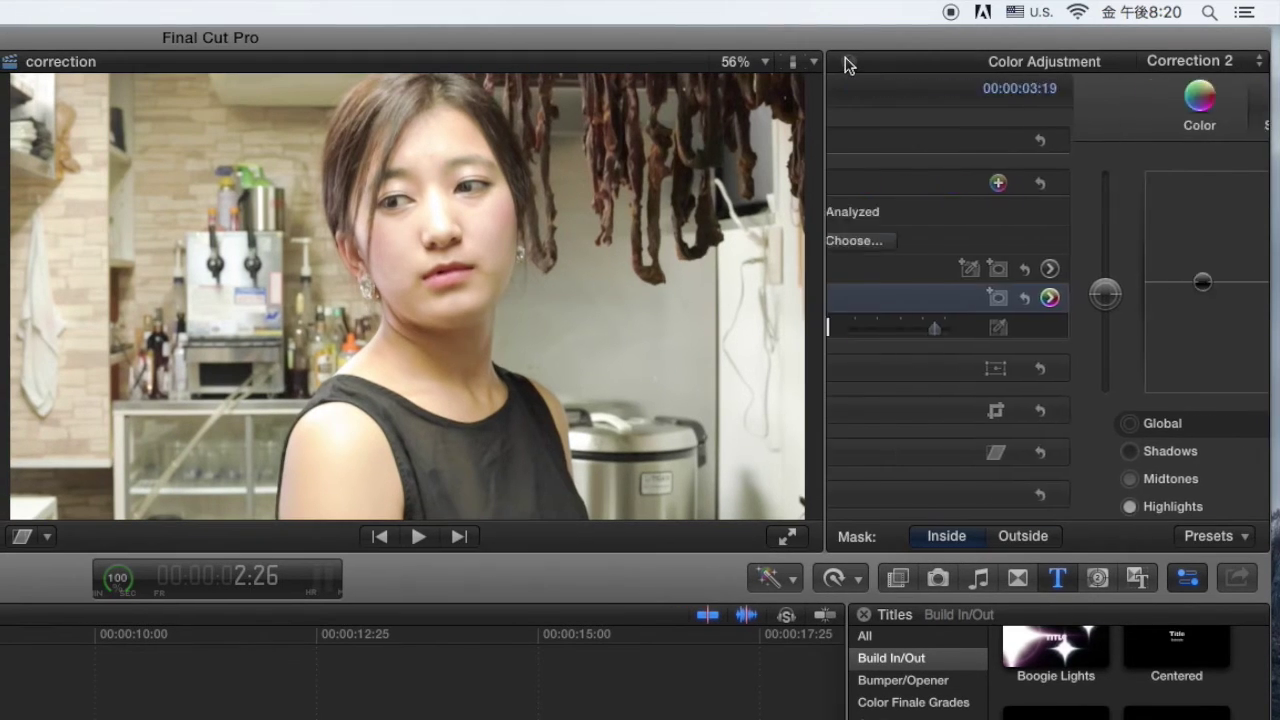
- Compare the image with all color adjustments off and on, and with only Correction 2 off and on
click(855, 184)
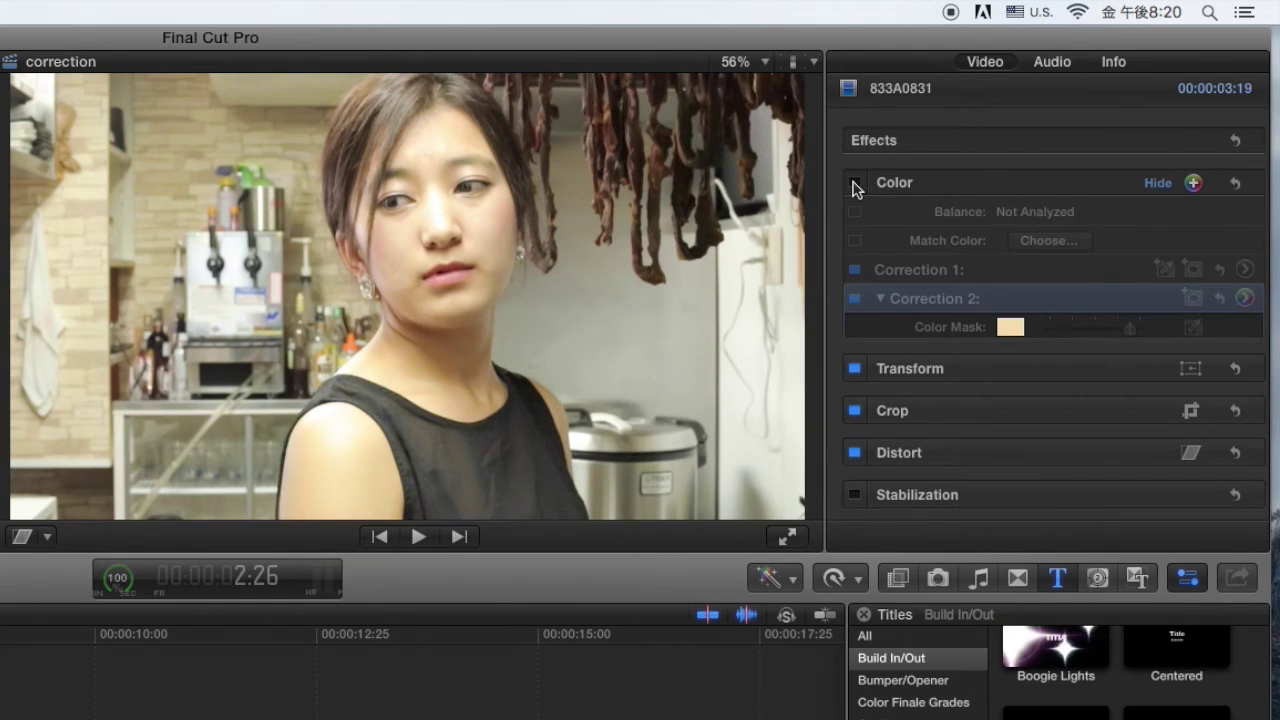
click(855, 184)
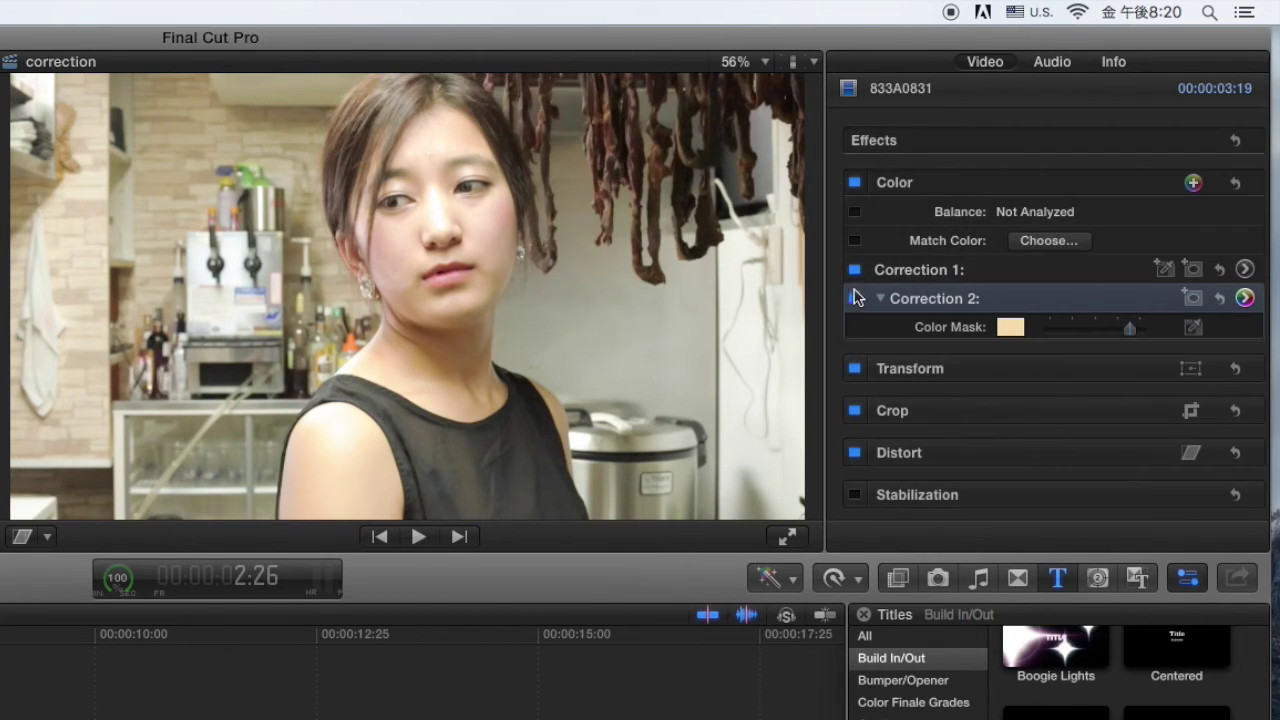
click(855, 298)
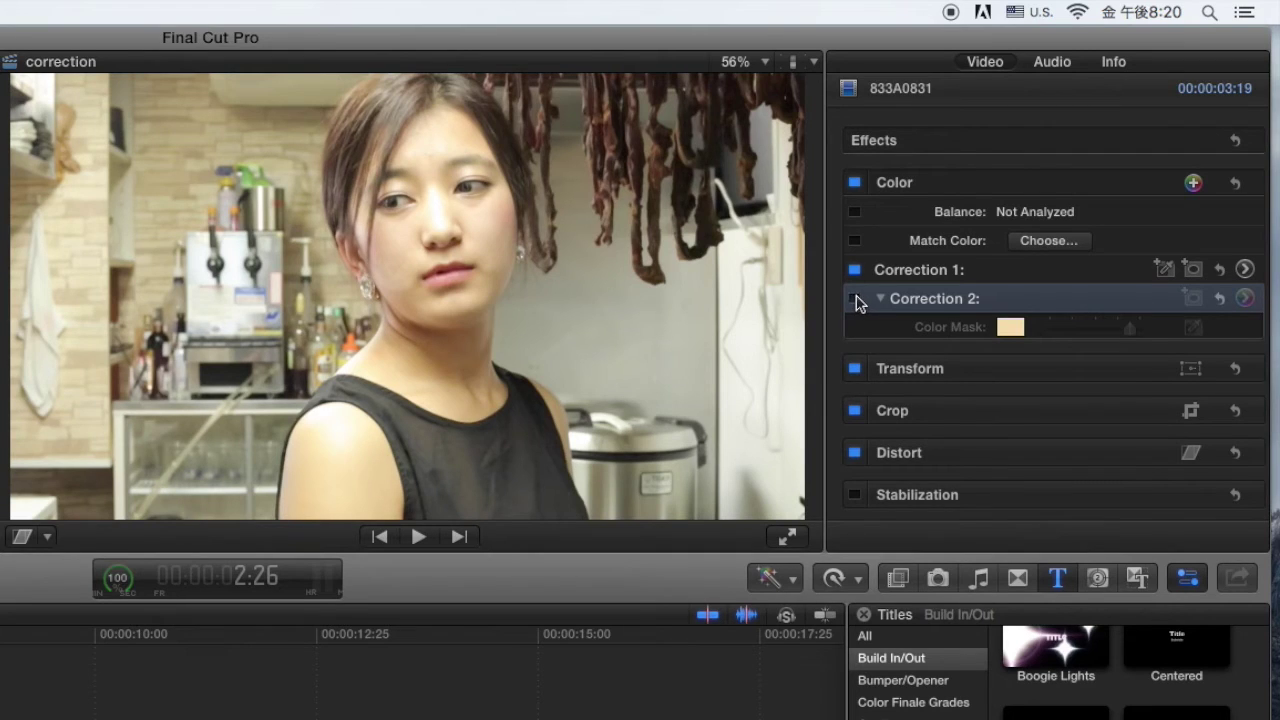
click(855, 298)
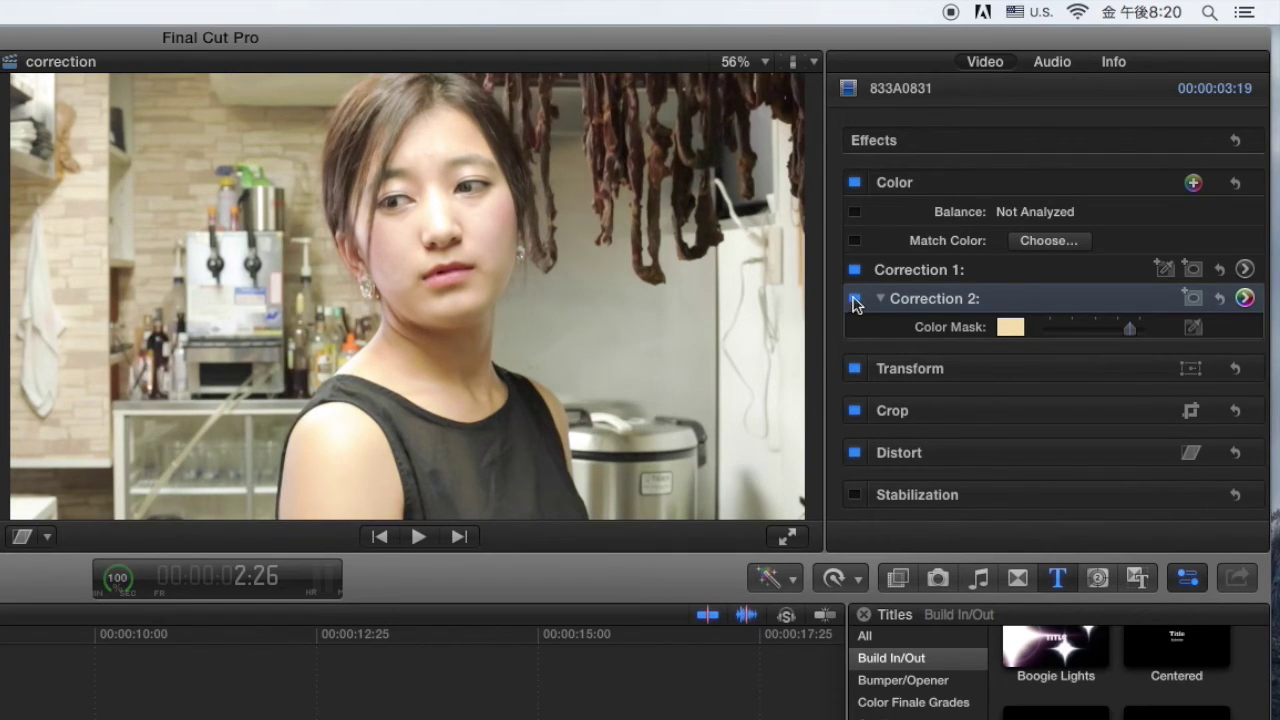
- Compare the woman's skin tone with Correction 2 off and on, leaving it enabled
click(855, 298)
click(855, 298)
click(855, 298)
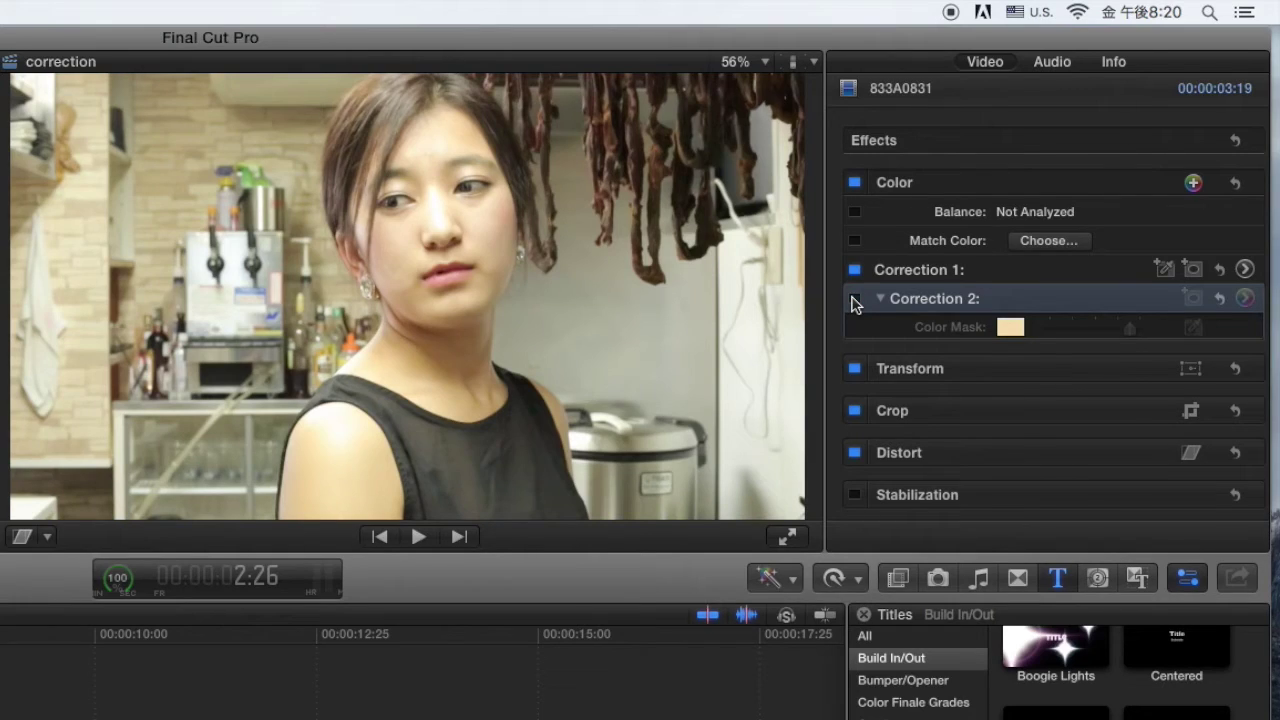
click(855, 298)
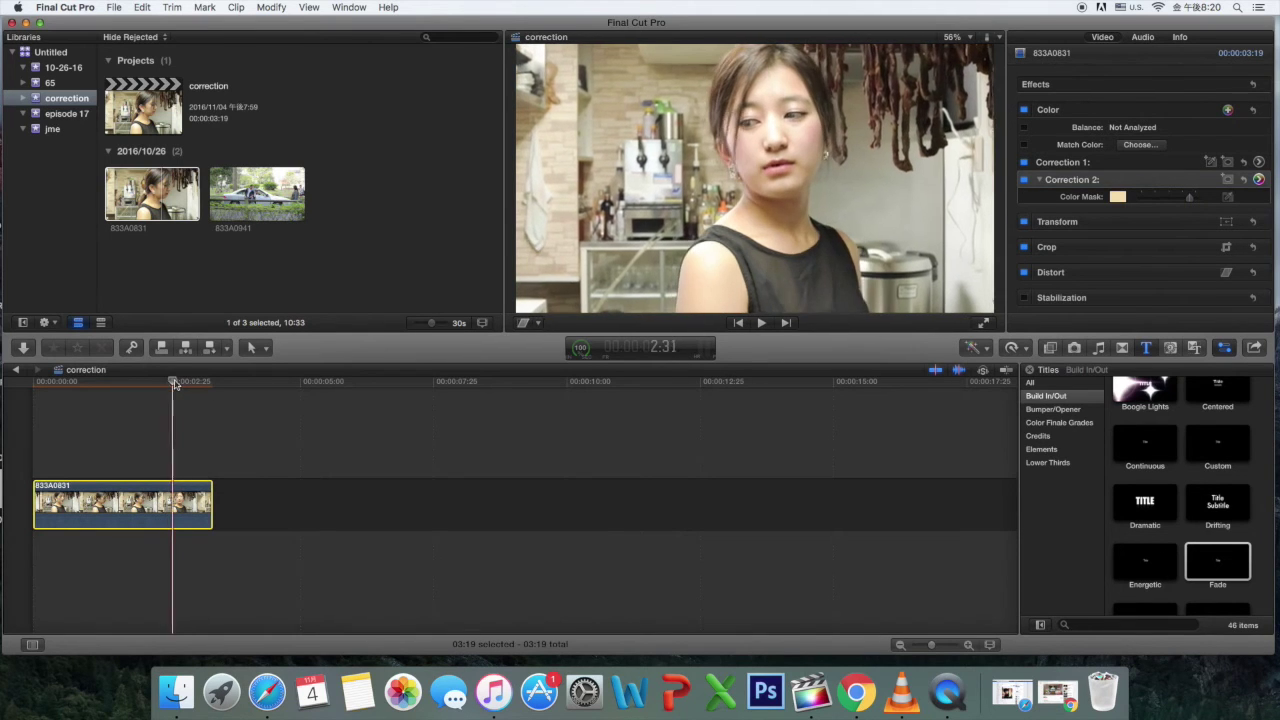
- Append the 833A0941 clip to the timeline directly after the 833A0831 clip
drag(172, 386, 214, 388)
key(Left)
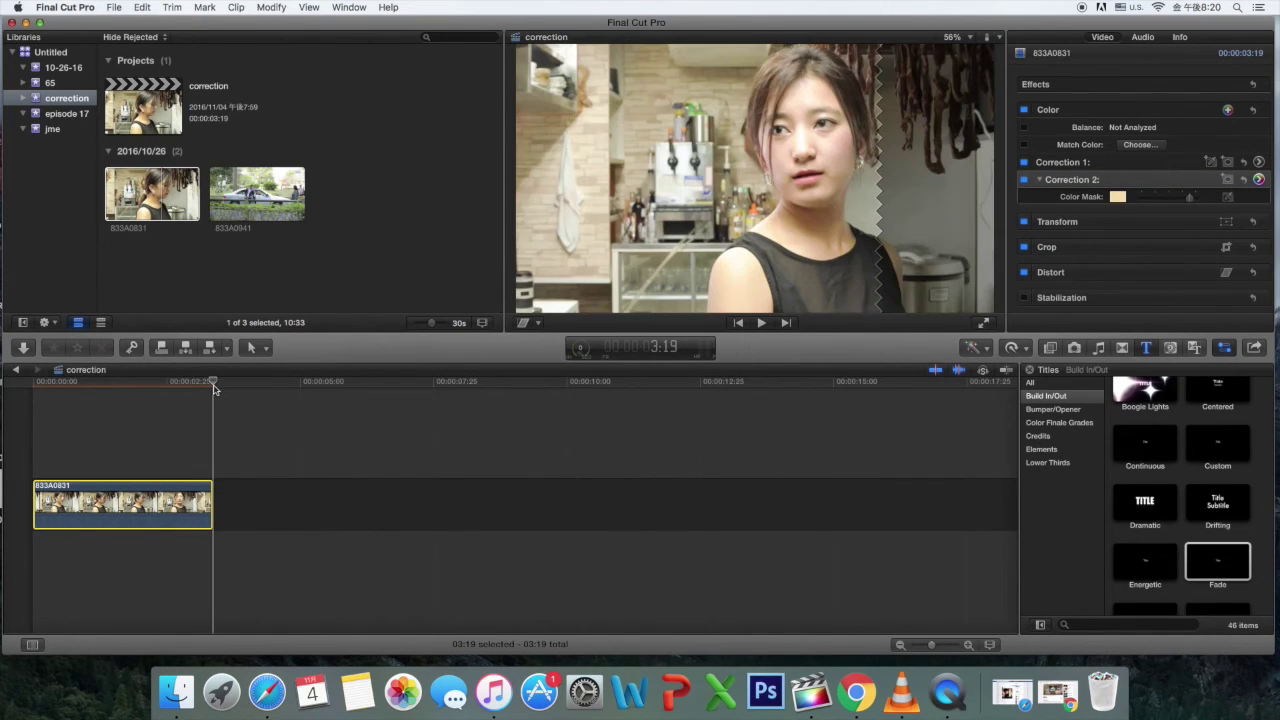
key(super+1)
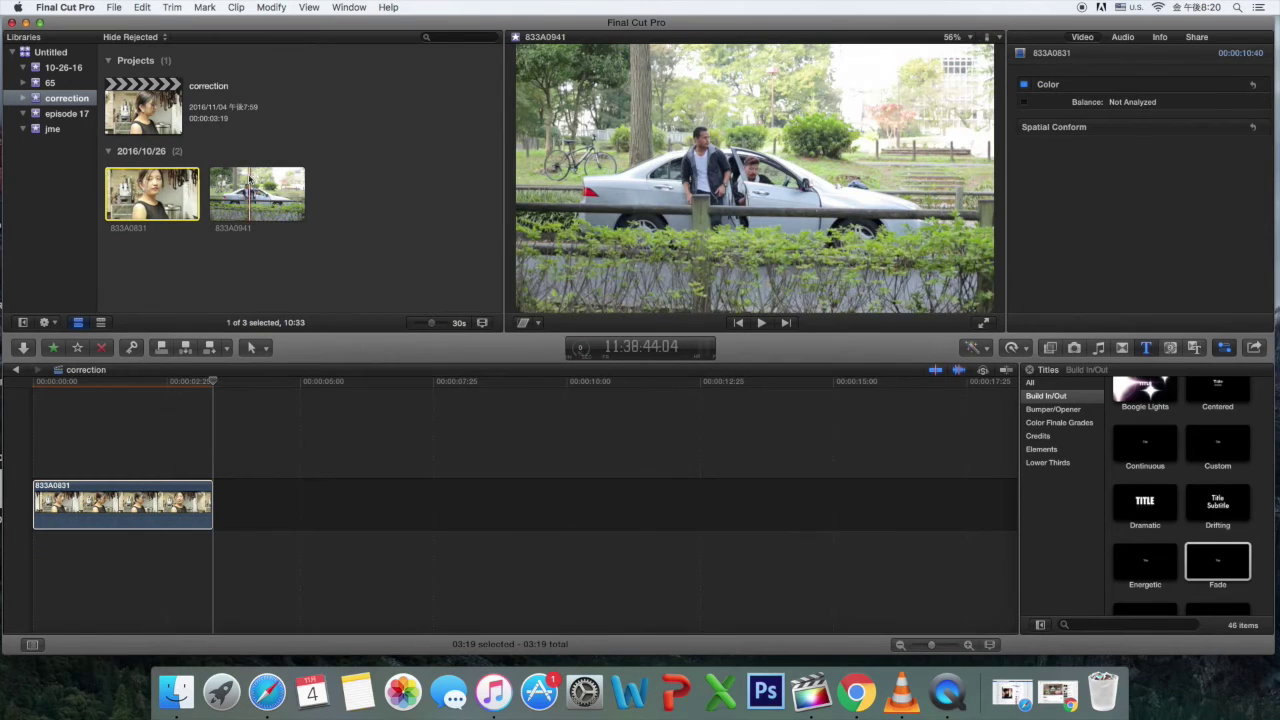
click(248, 180)
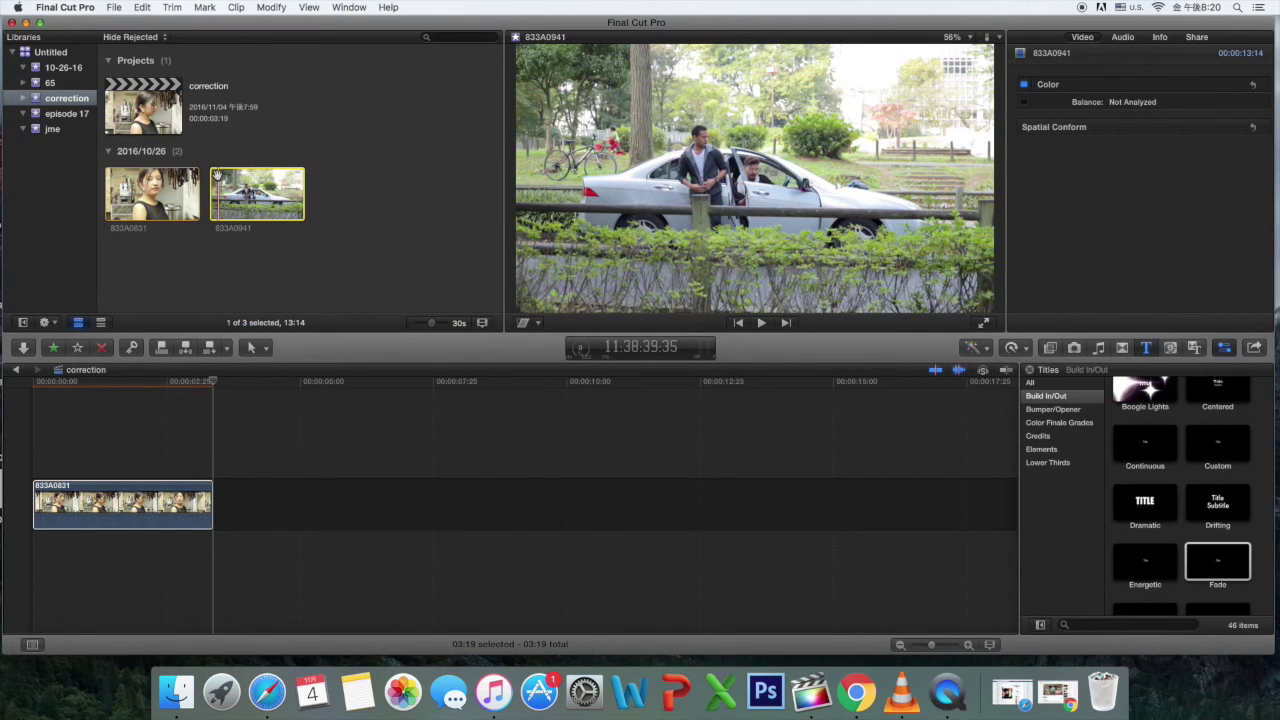
drag(217, 175, 230, 490)
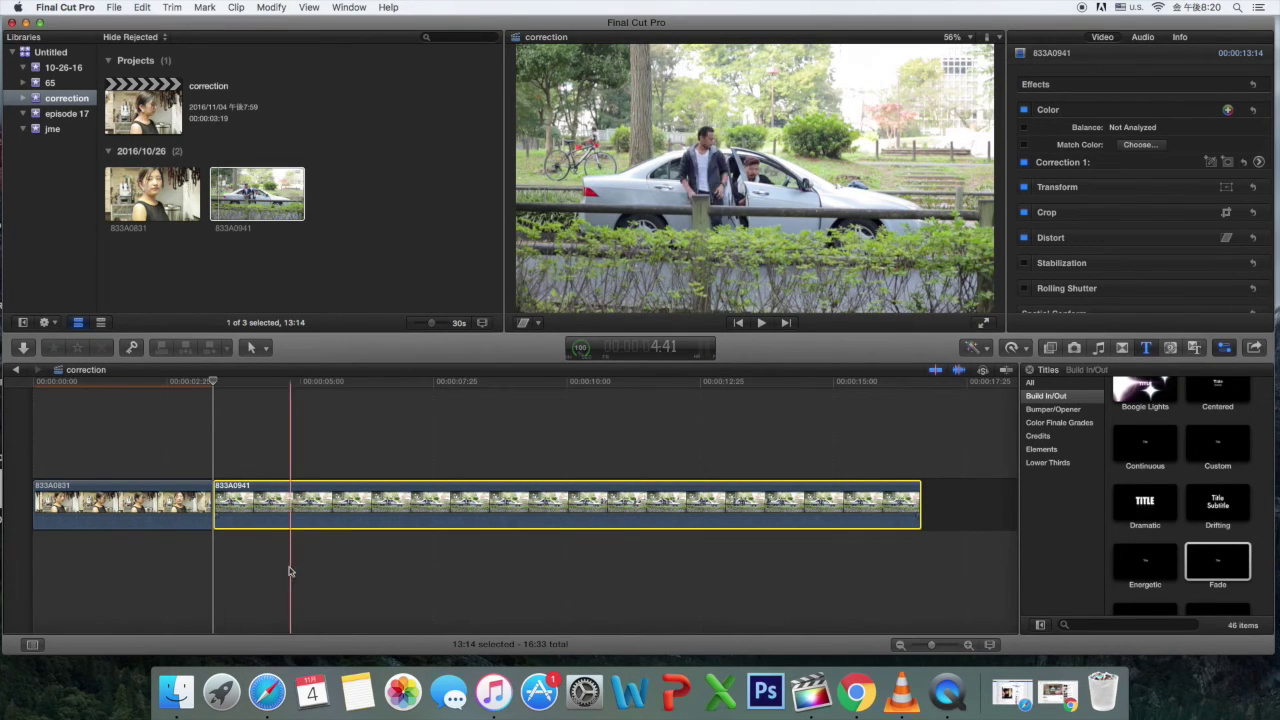
- Split the 833A0941 clip at about 7:06 on the timeline and delete the part after the cut
click(409, 472)
click(412, 494)
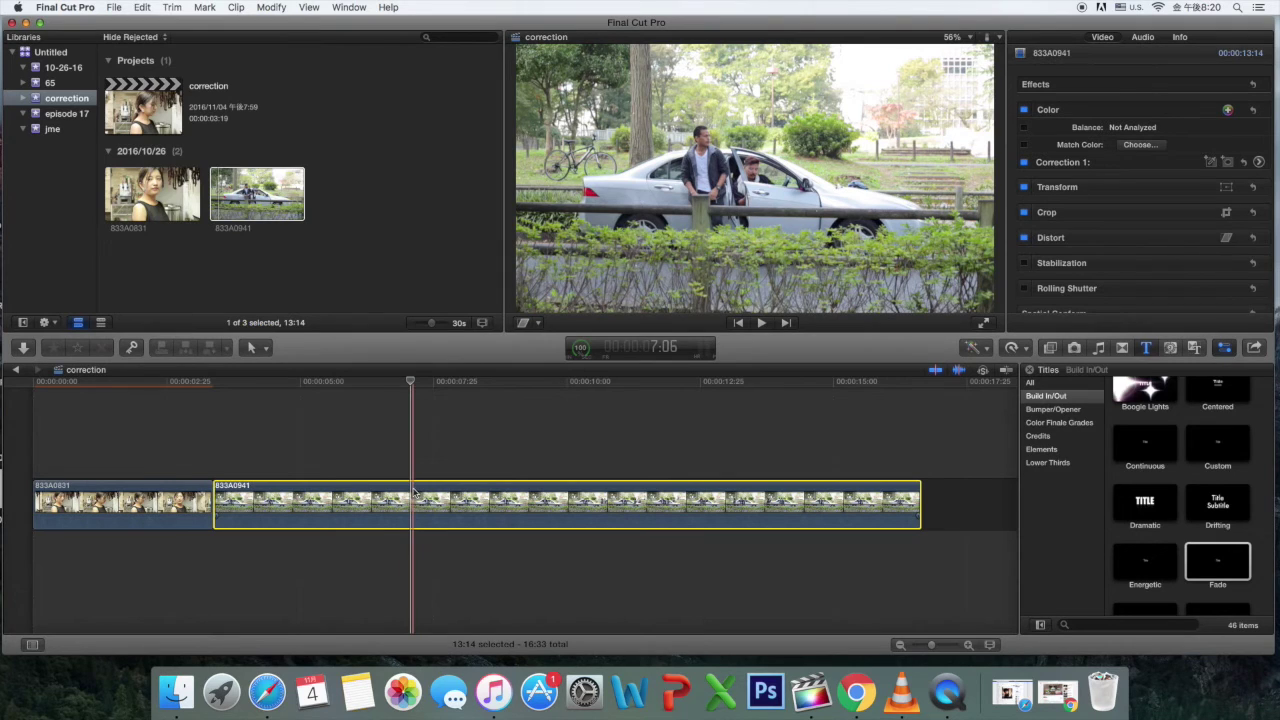
key(super+b)
click(418, 497)
key(BackSpace)
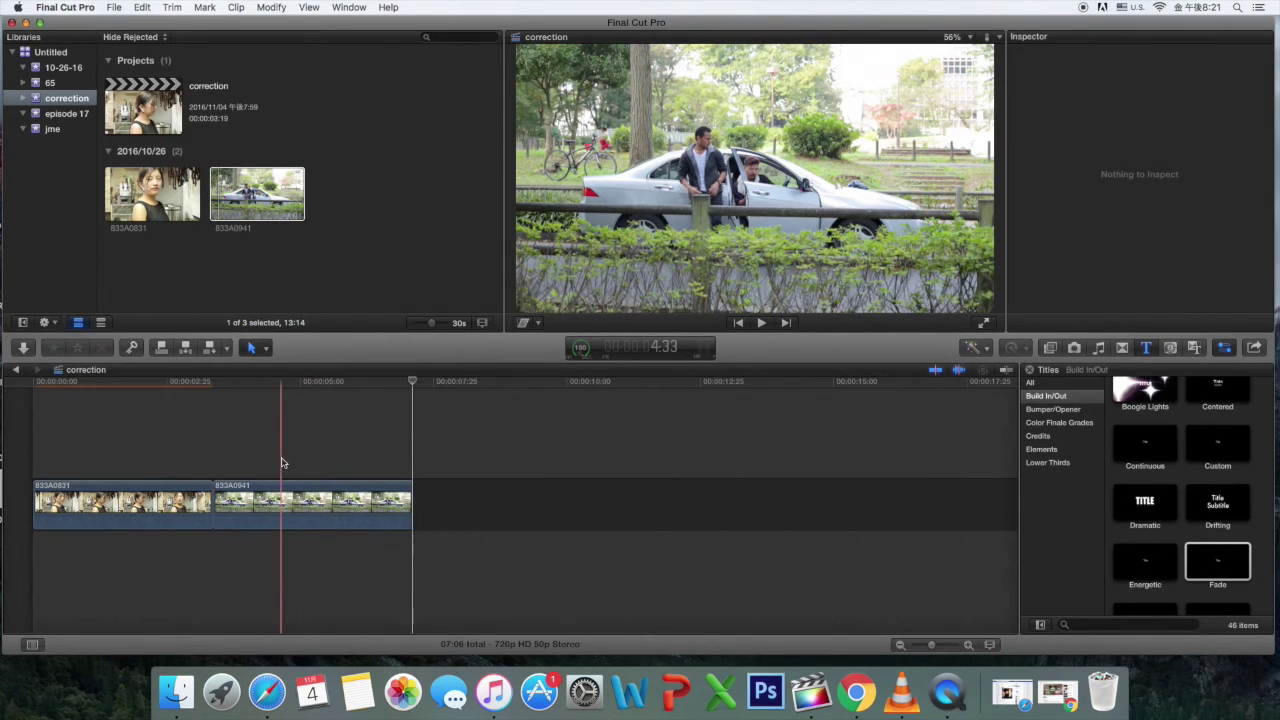
- Add a shape mask to Correction 1 of the 833A0941 clip and change its circle to a more squared, rounded shape
click(283, 505)
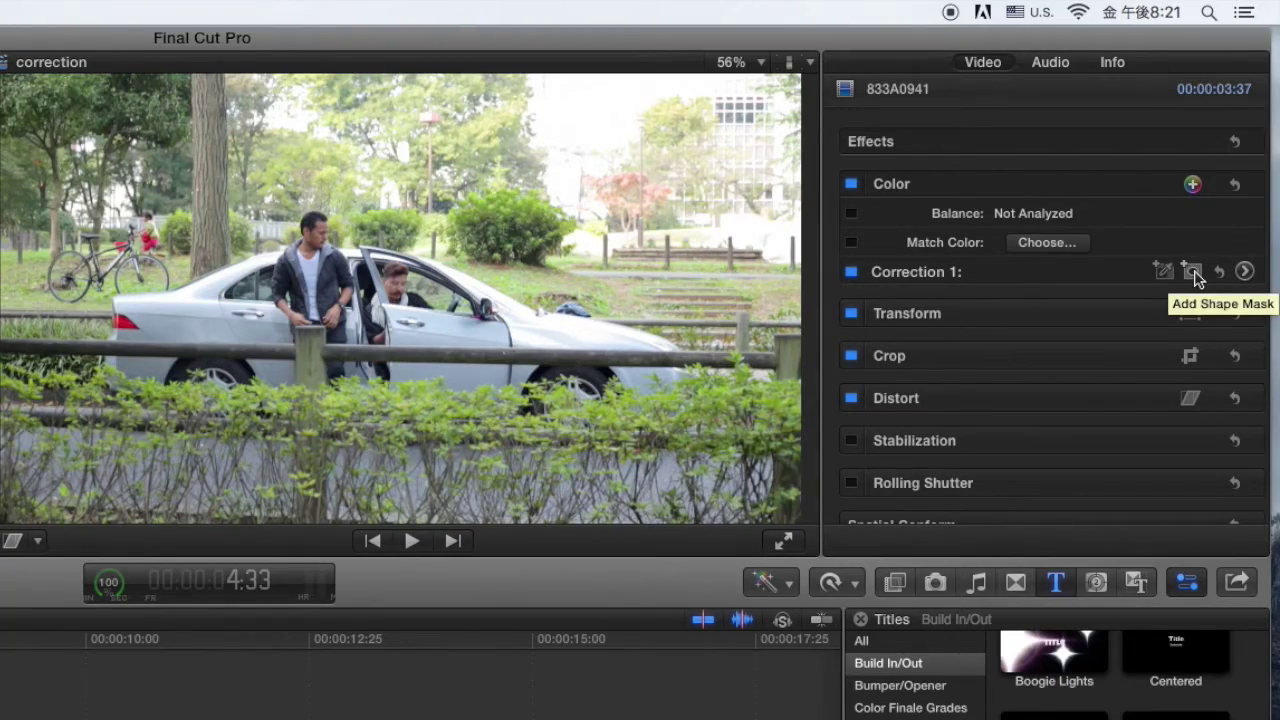
click(1194, 274)
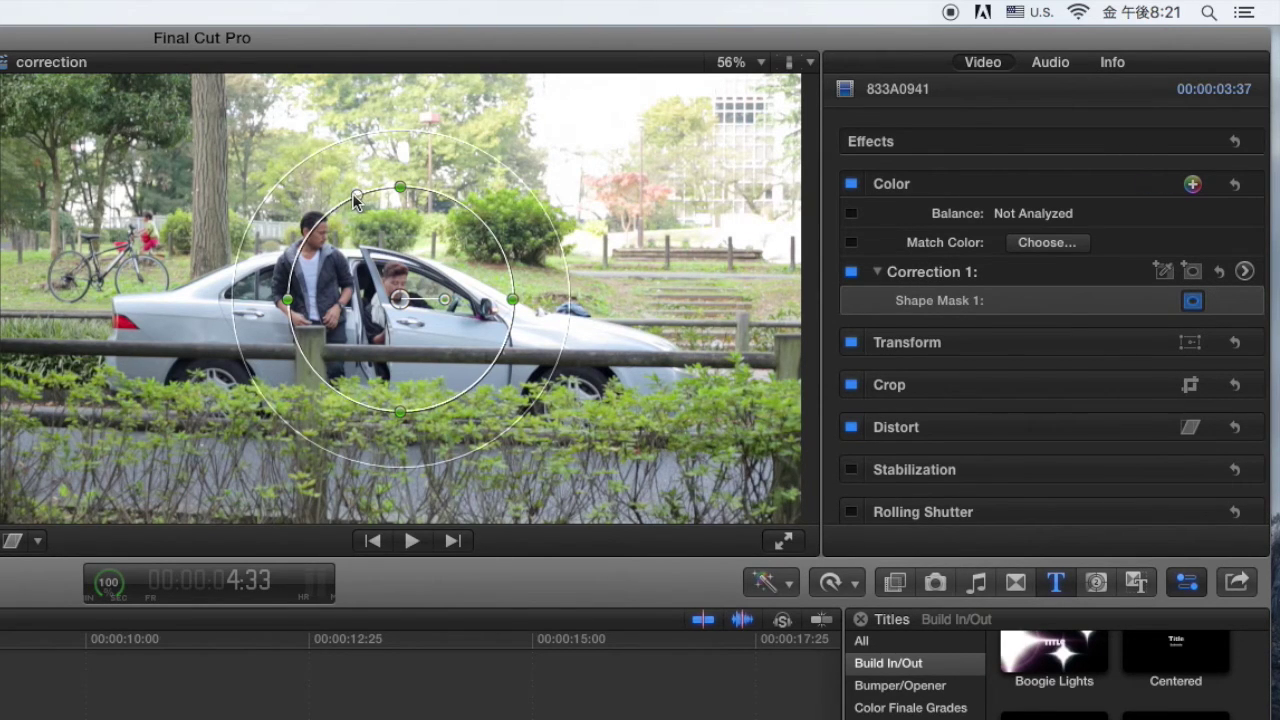
drag(352, 195, 342, 192)
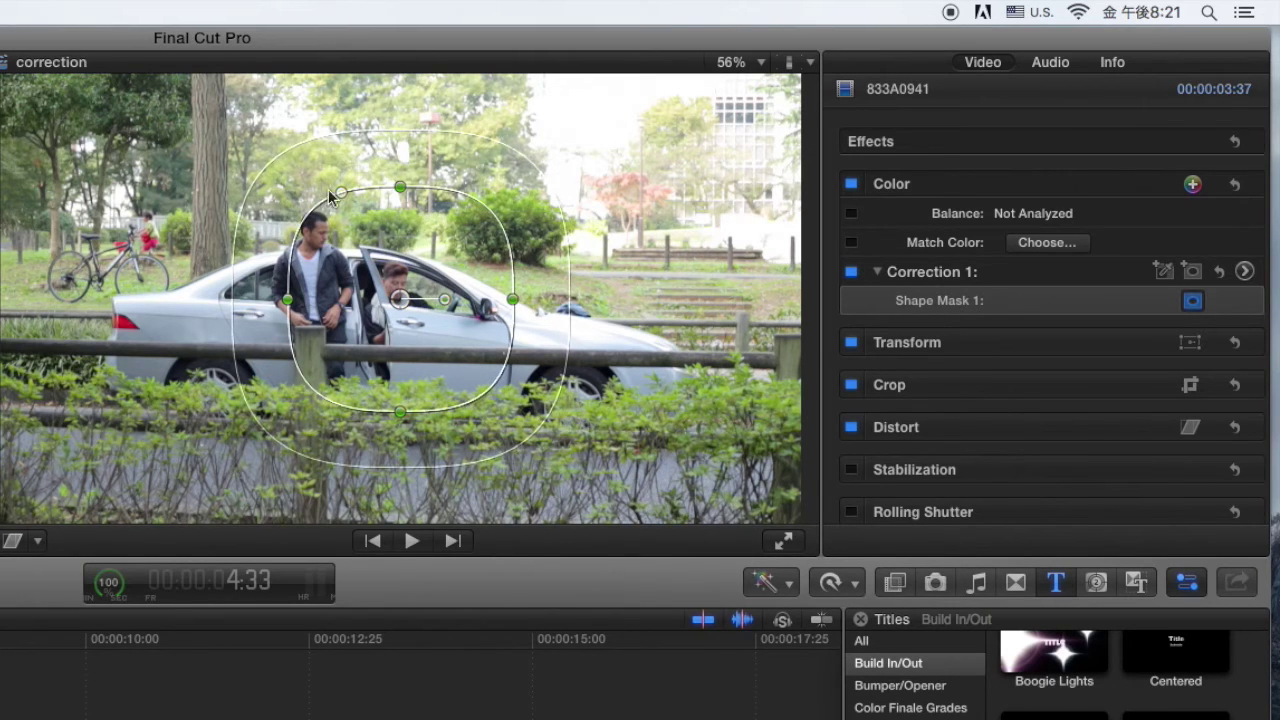
drag(340, 192, 358, 196)
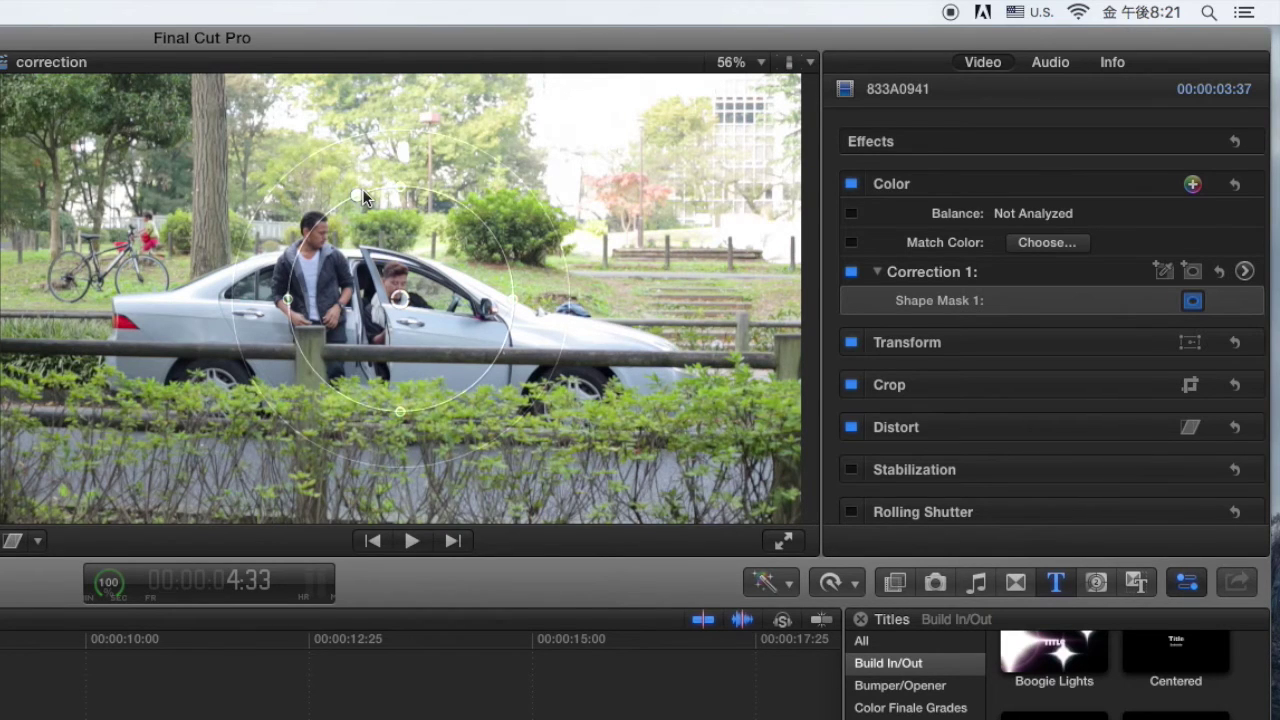
drag(359, 190, 345, 190)
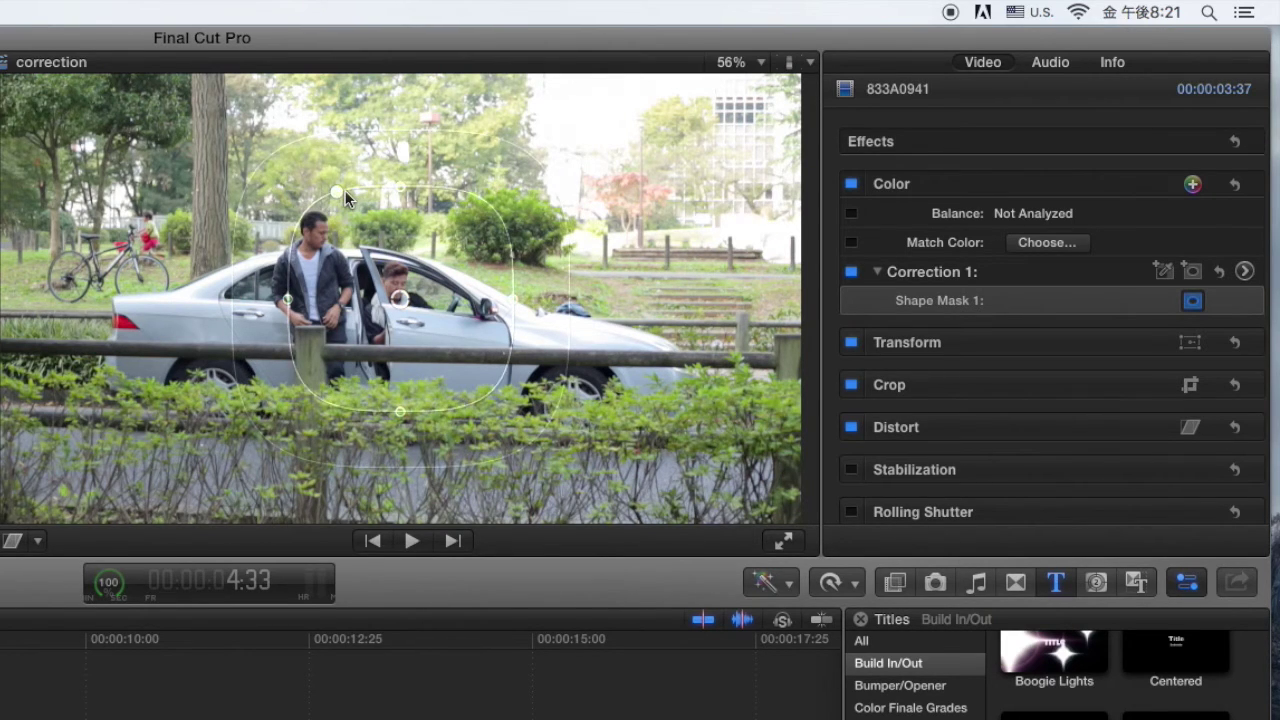
- Widen and flatten the shape mask to span the frame, and move it up over the trees and sky
drag(287, 300, 165, 305)
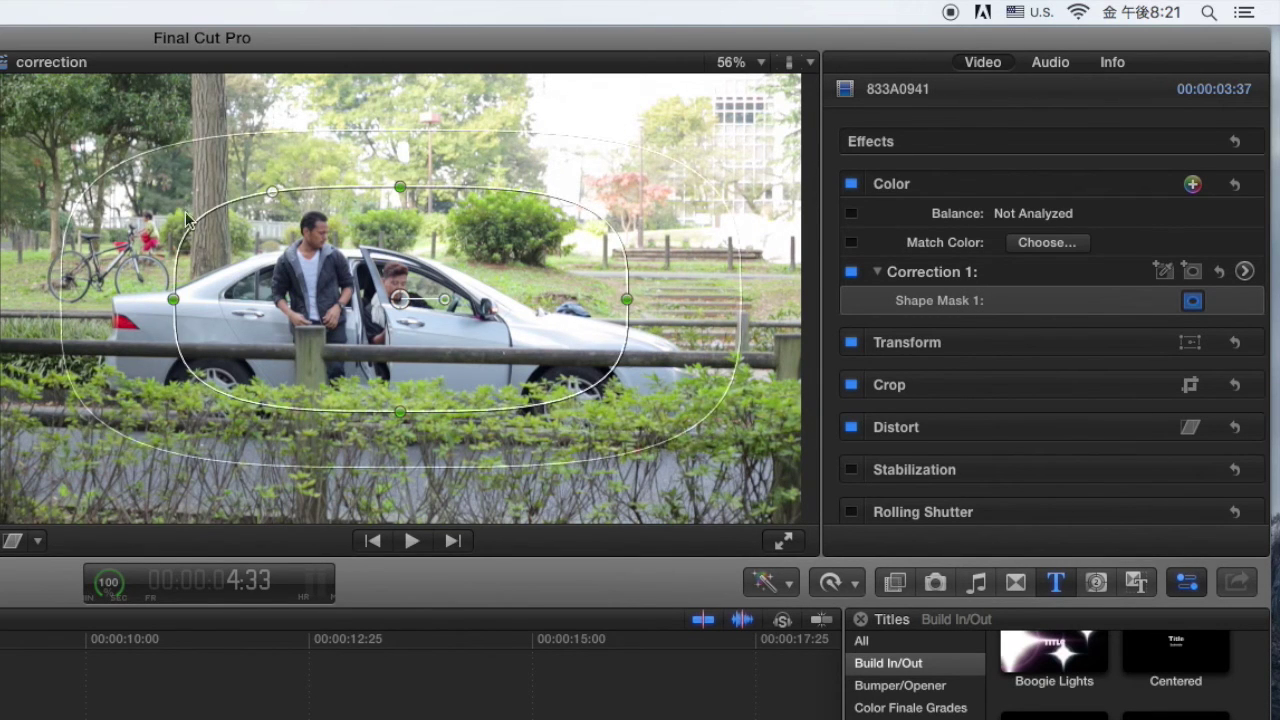
drag(274, 190, 205, 177)
drag(396, 425, 390, 385)
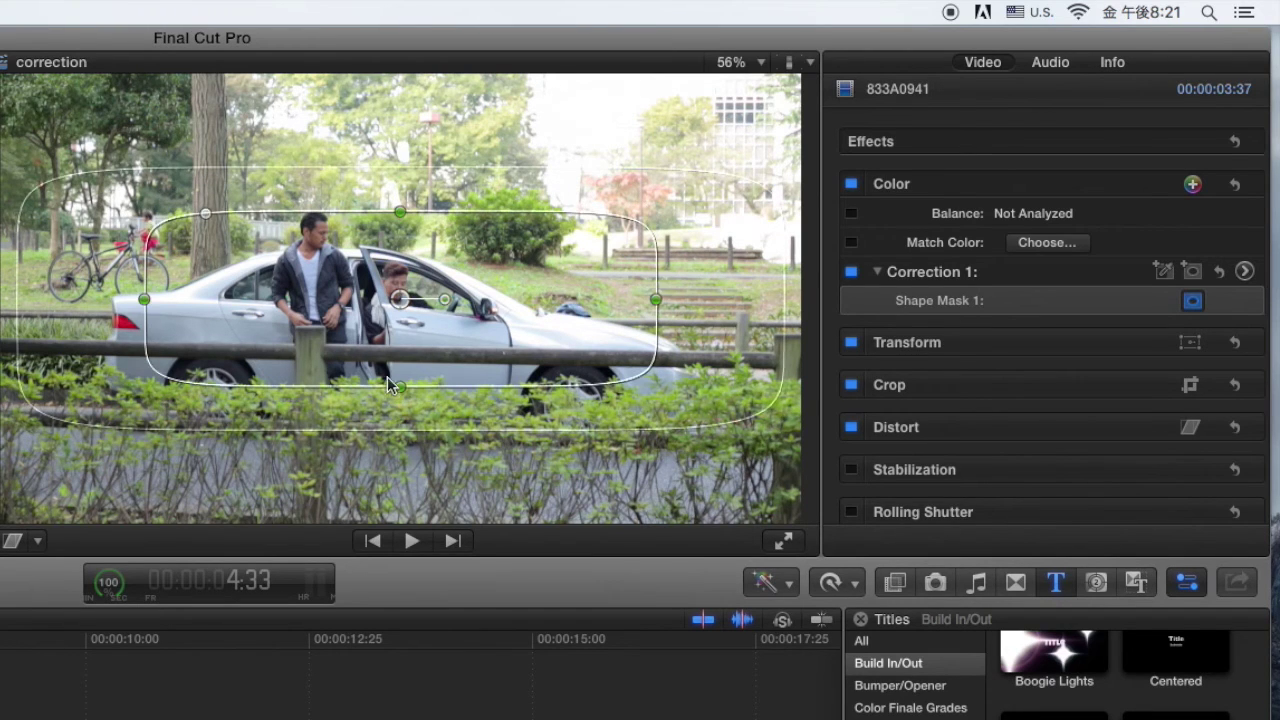
drag(145, 302, 6, 332)
drag(396, 312, 392, 309)
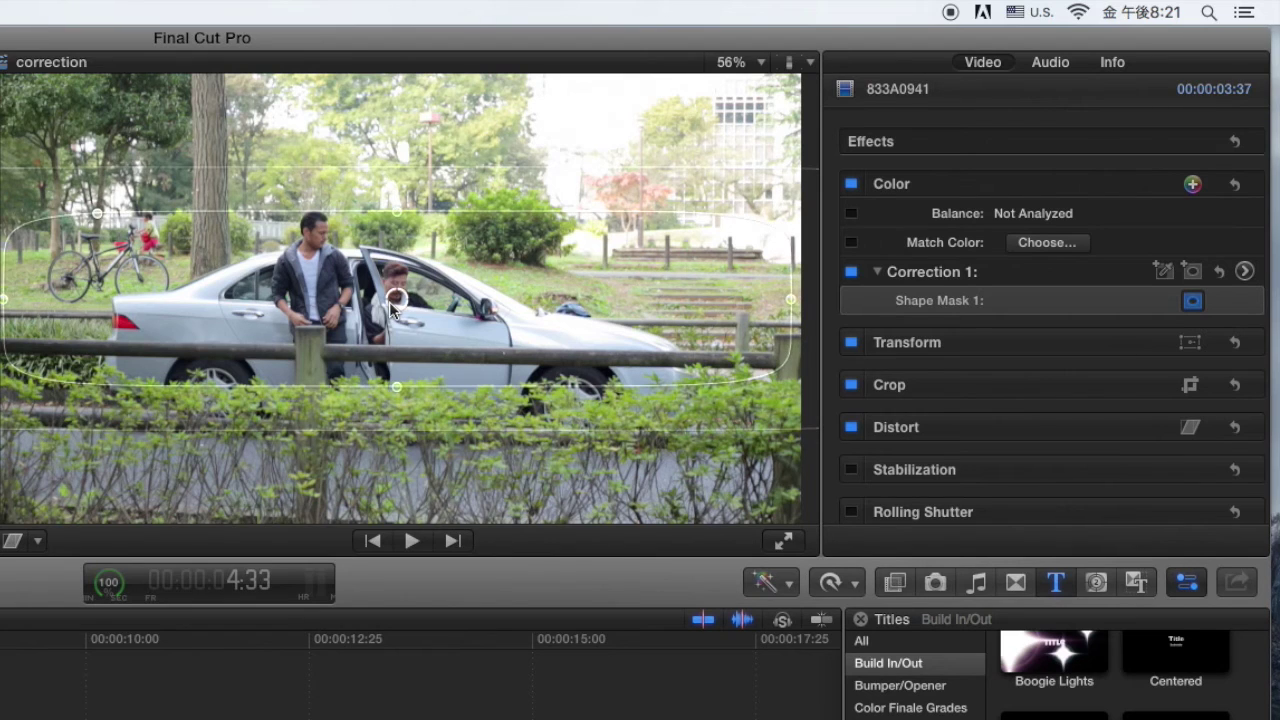
mouse_move(397, 390)
mouse_down()
mouse_move(405, 450)
mouse_move(407, 395)
mouse_up()
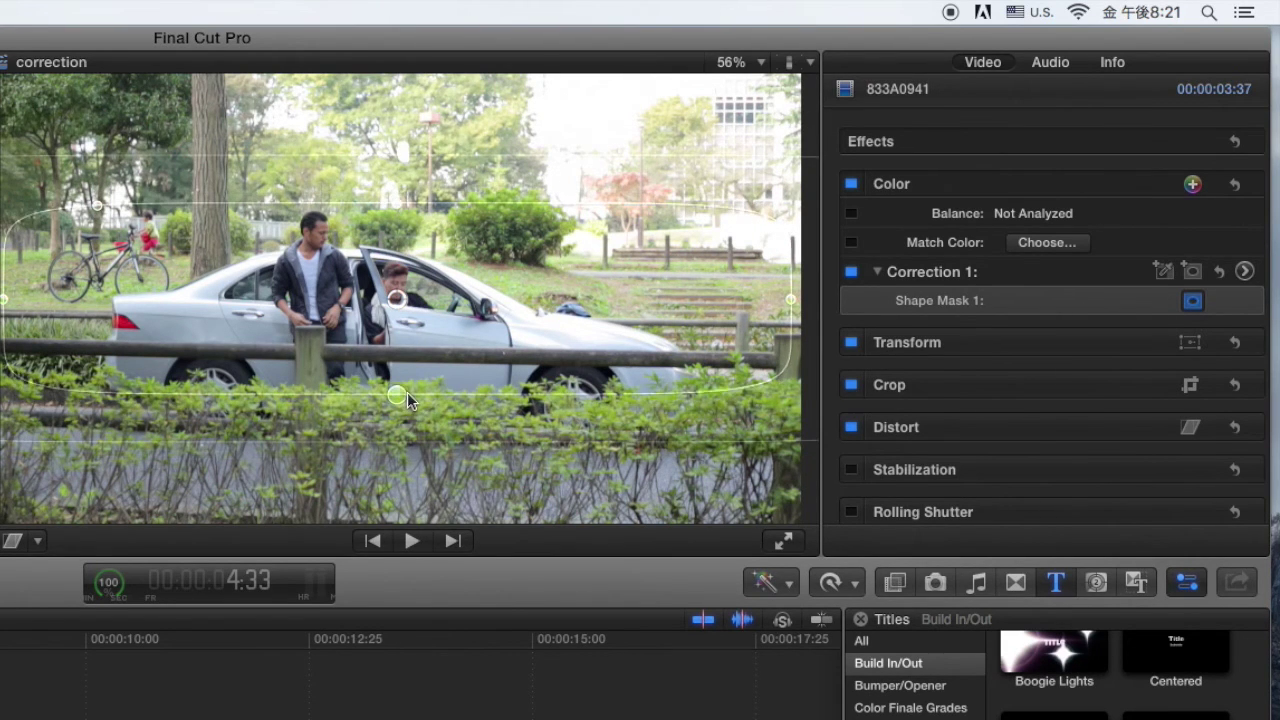
drag(397, 296, 390, 105)
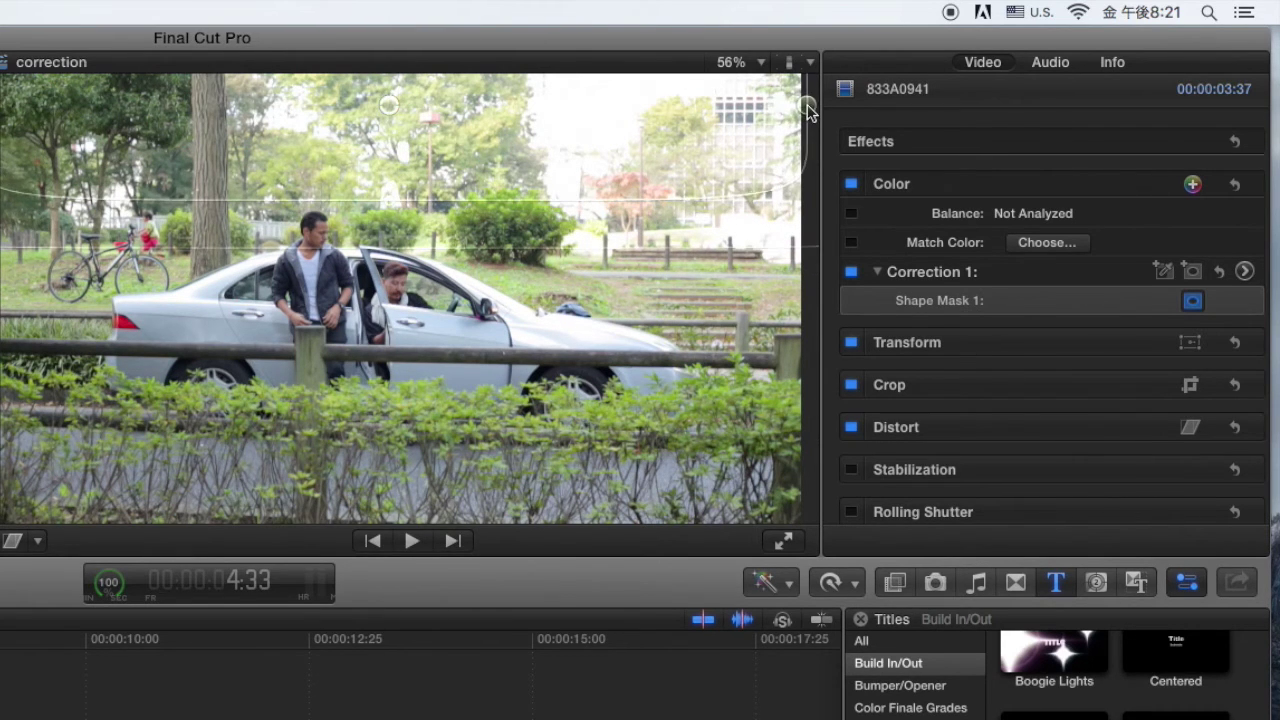
drag(384, 97, 393, 95)
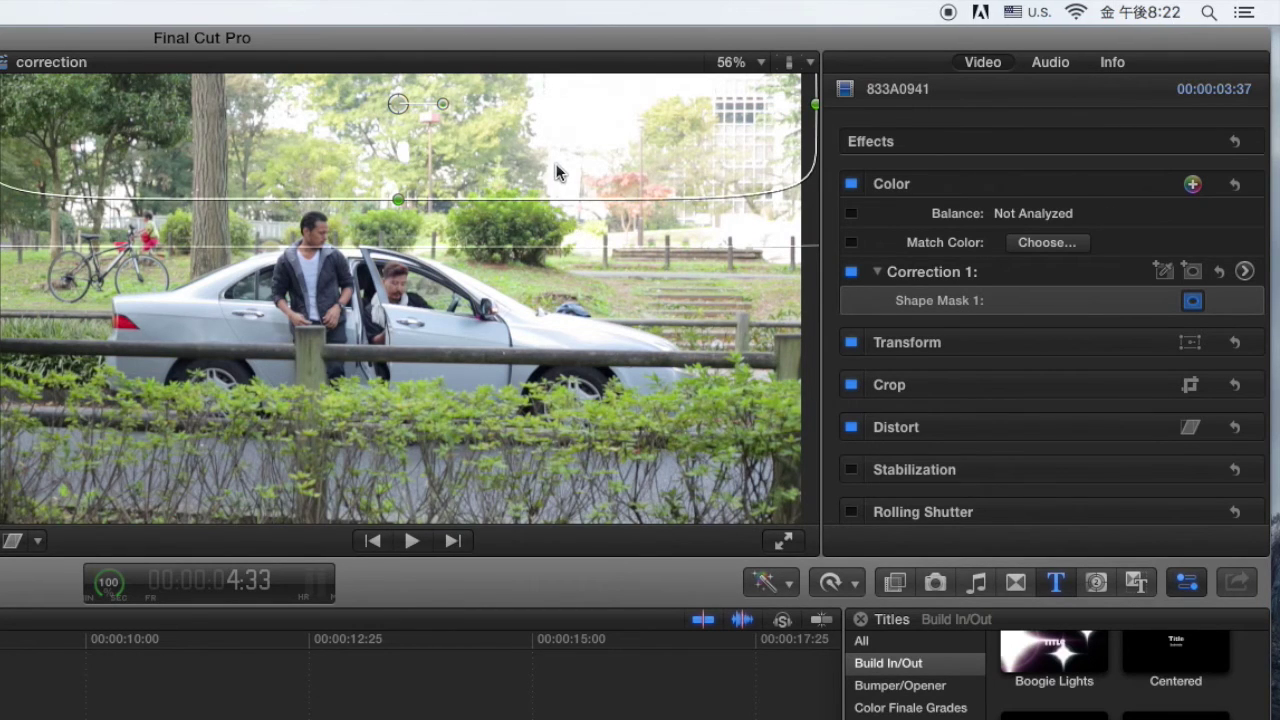
- Set Correction 1's saturation inside the mask to -34% for shadows and -30% for midtones
click(1245, 272)
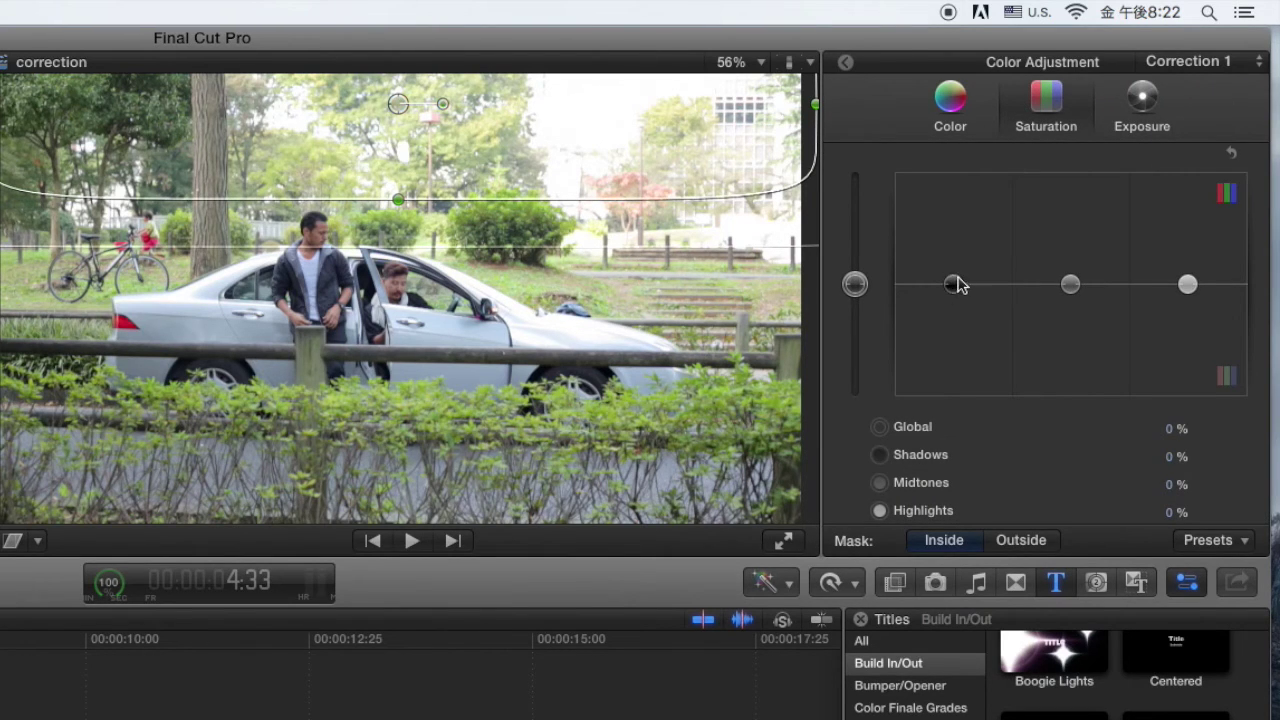
drag(953, 285, 960, 323)
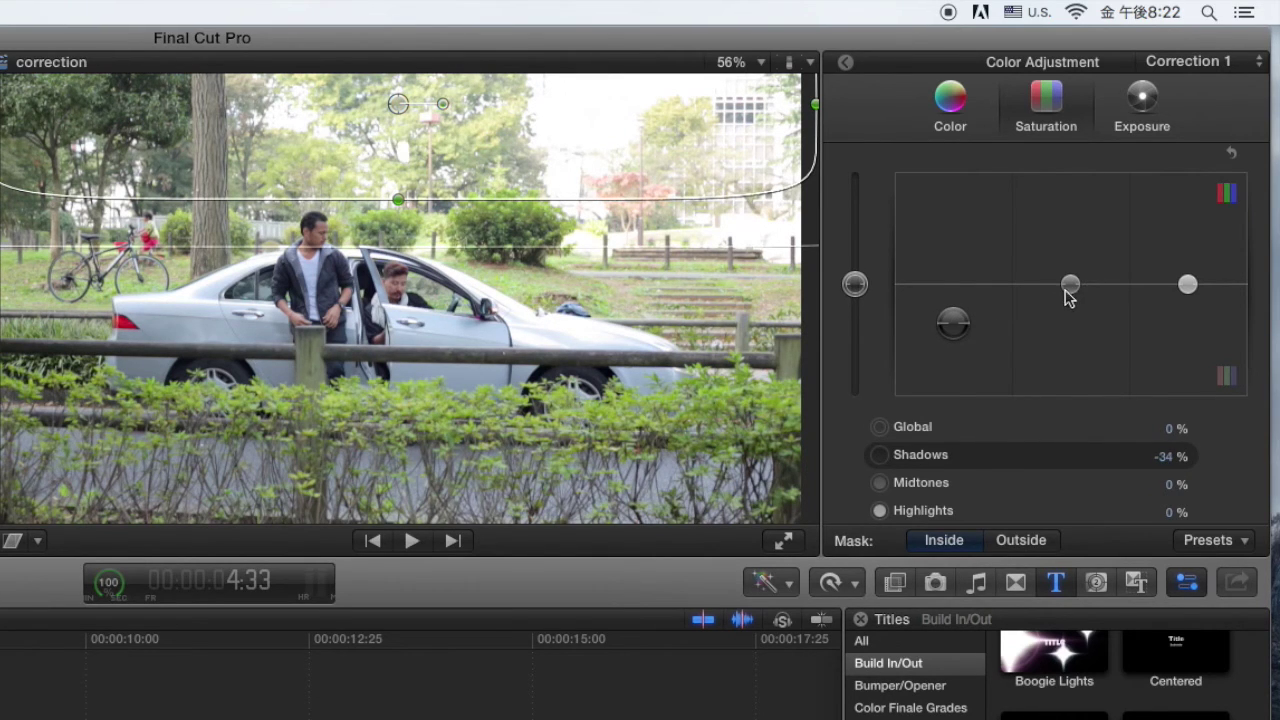
drag(1066, 290, 1073, 317)
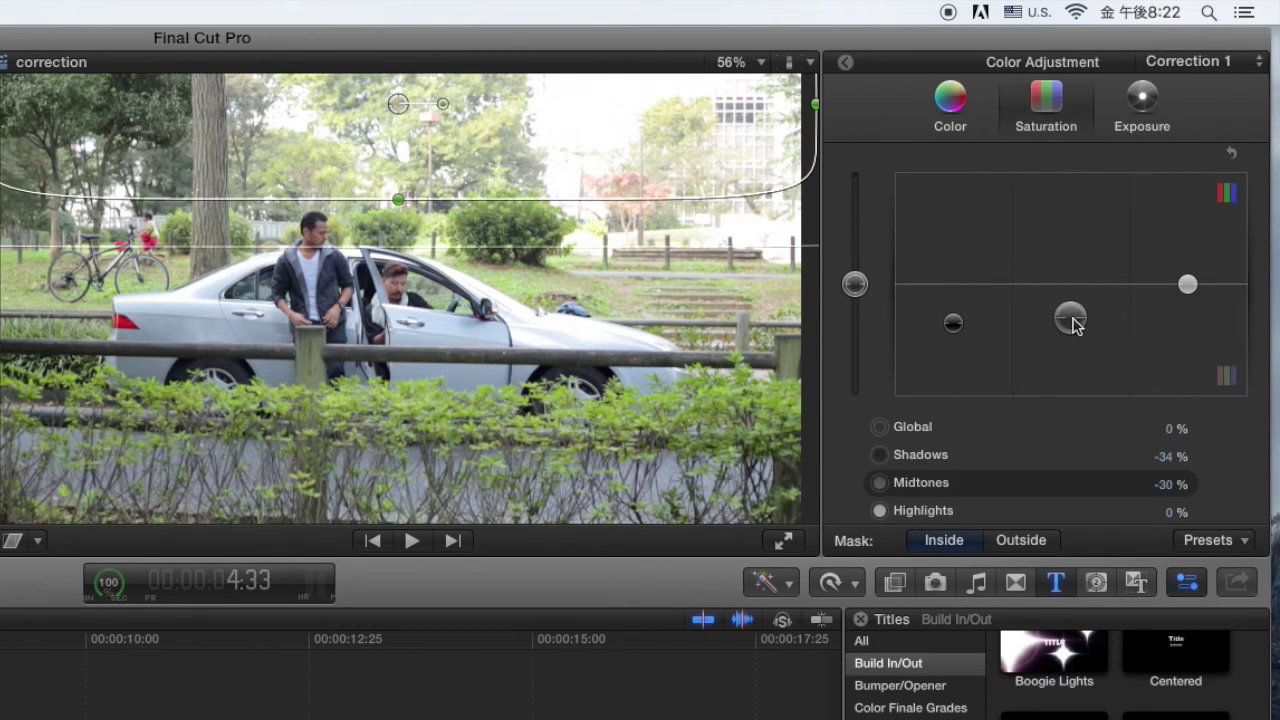
click(847, 65)
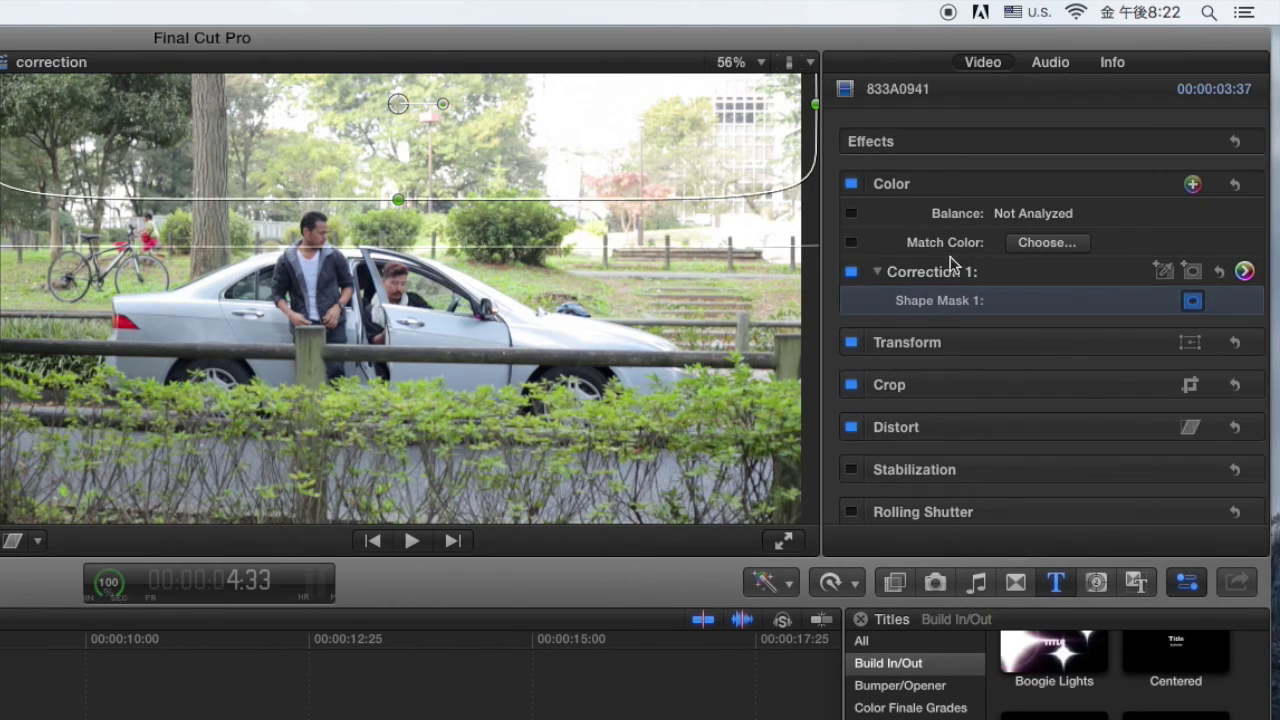
- Set Correction 1's exposure inside the mask to -9% for shadows and about -46% for midtones
click(1243, 272)
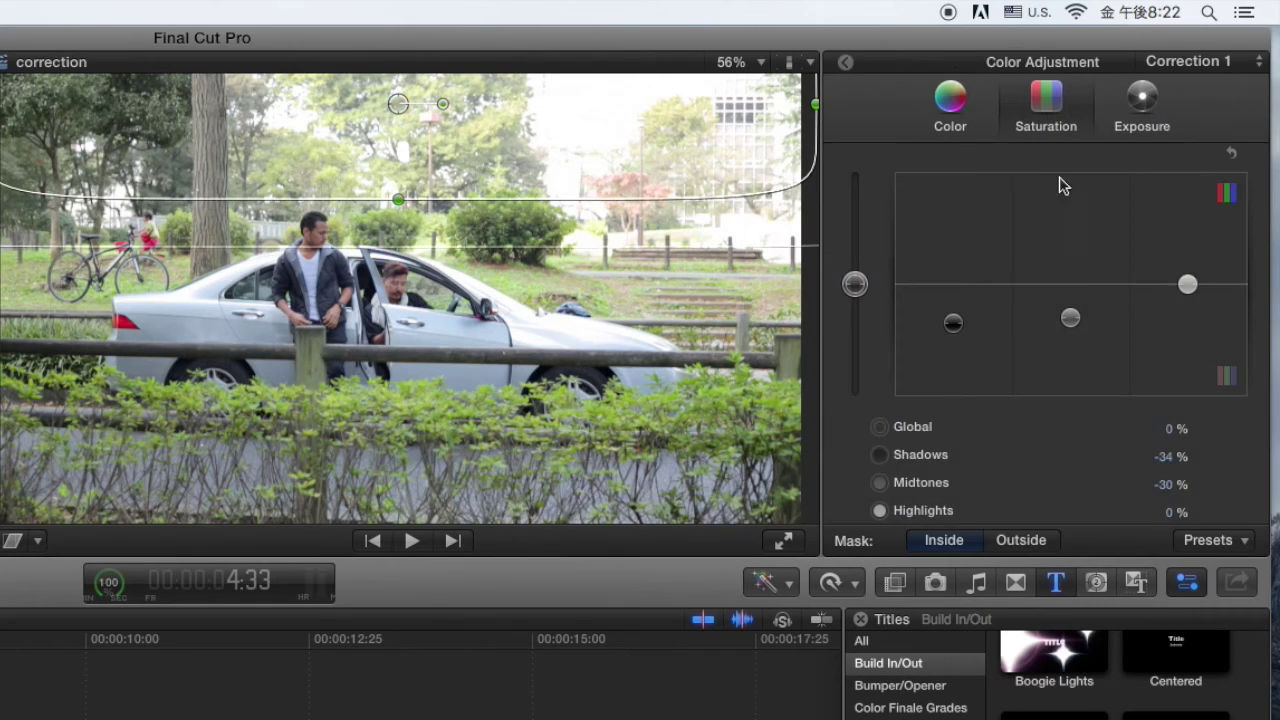
click(950, 100)
click(1140, 110)
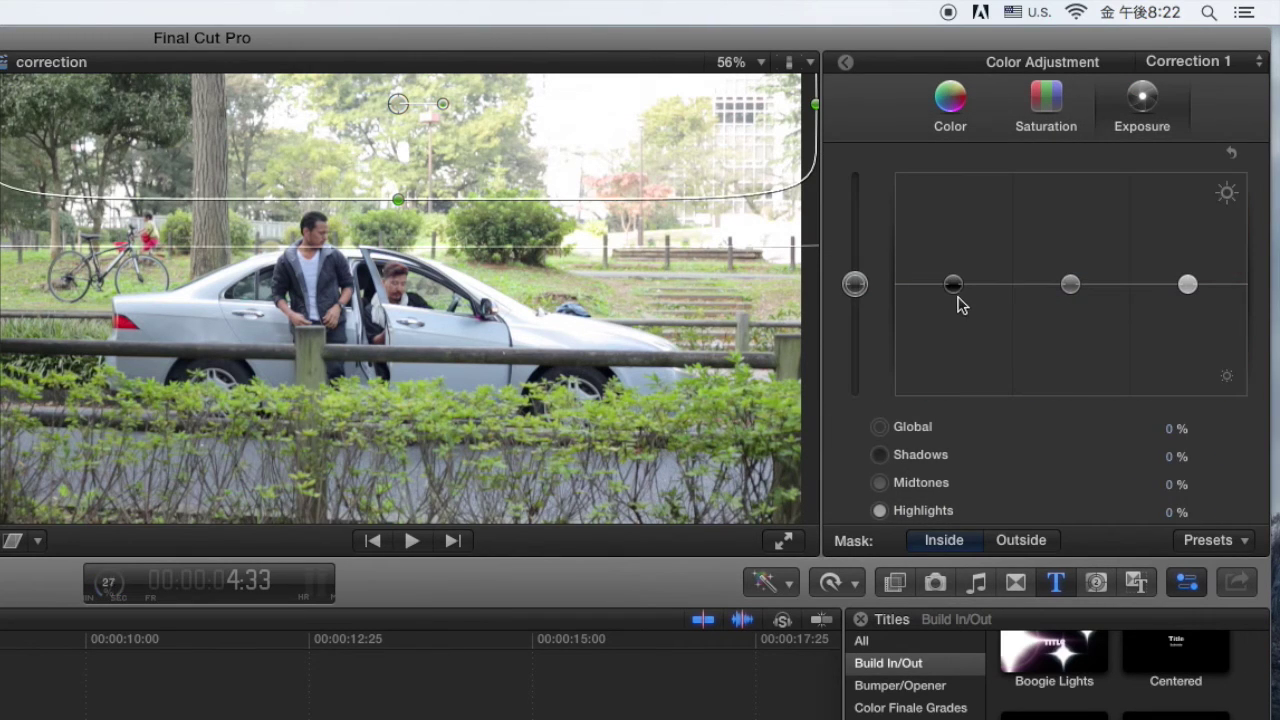
drag(956, 290, 957, 306)
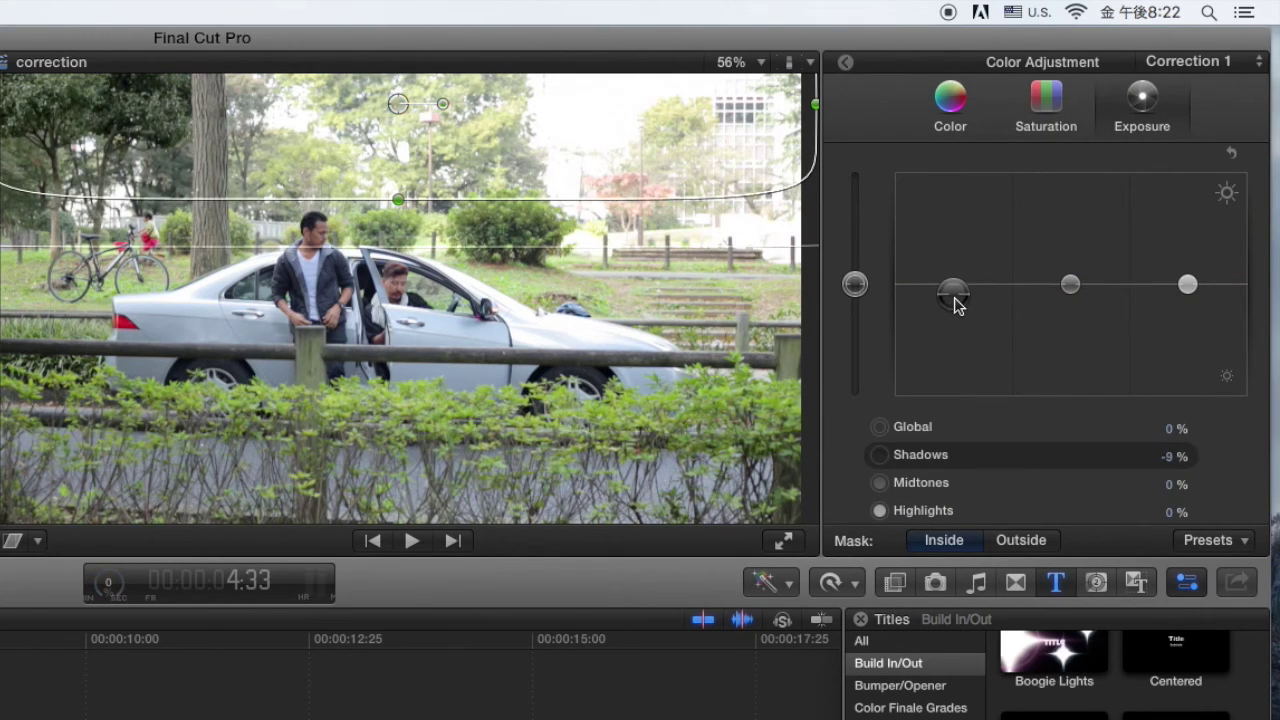
drag(1072, 291, 1077, 343)
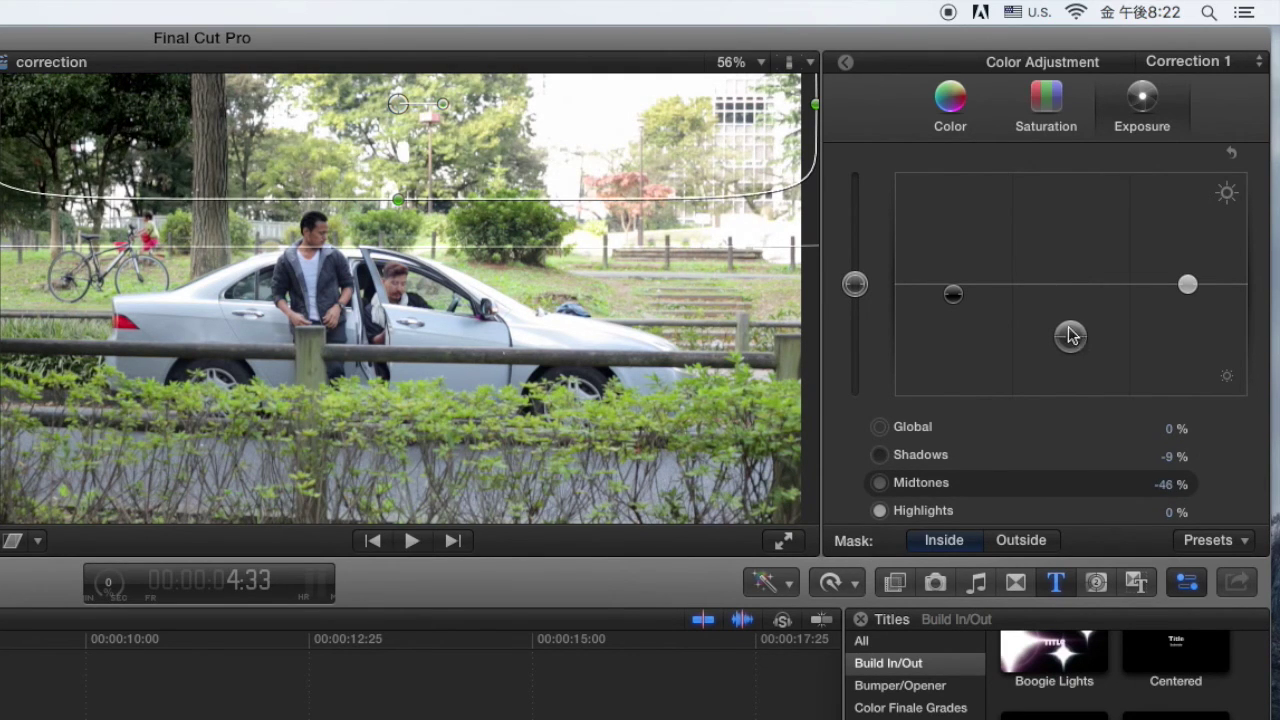
click(845, 67)
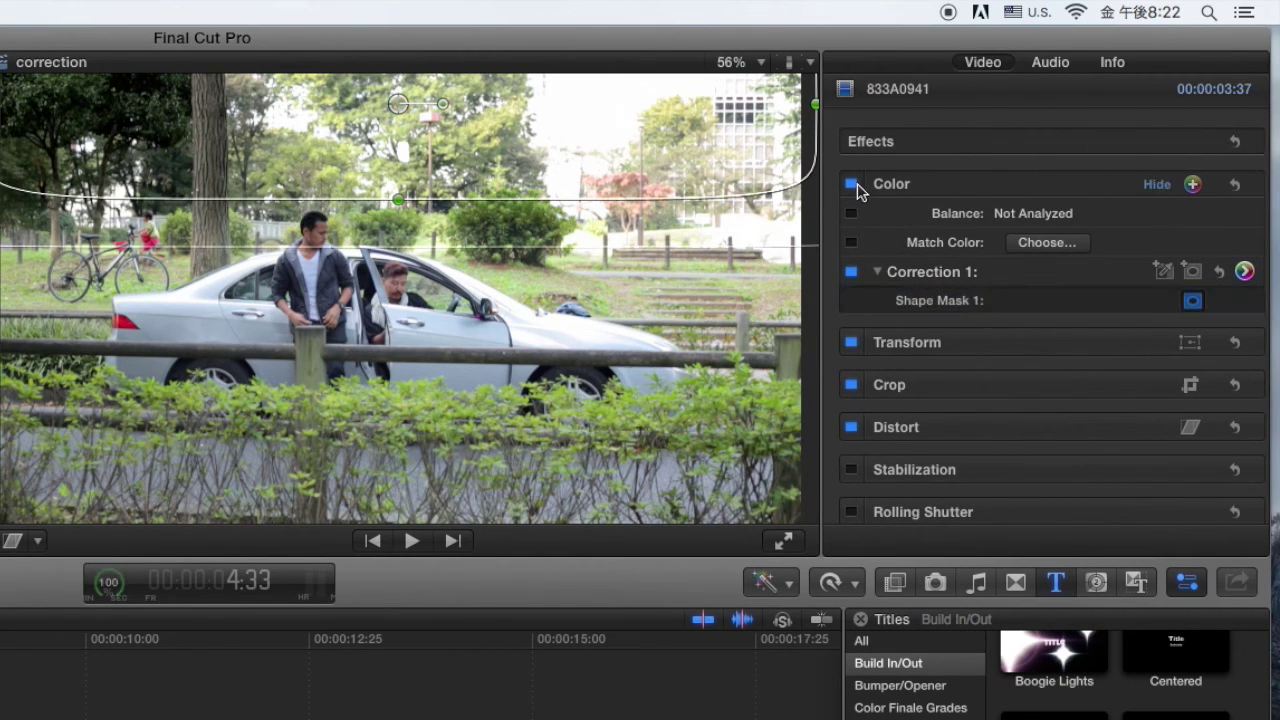
- Compare the 833A0941 image with its color adjustments off and on to judge the masked sky and trees
click(852, 185)
click(852, 186)
click(852, 186)
click(852, 186)
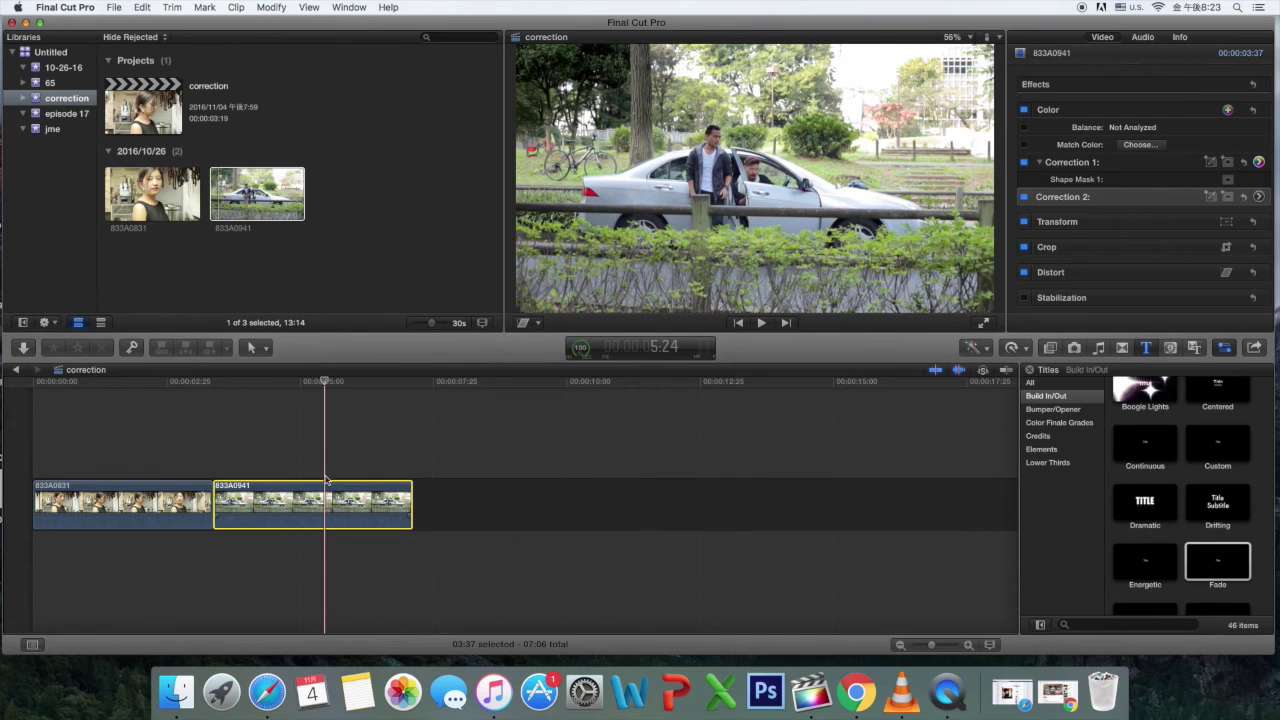
- Add Correction 3 to the 833A0941 clip with a color mask sampled from the green hedge leaves
click(325, 497)
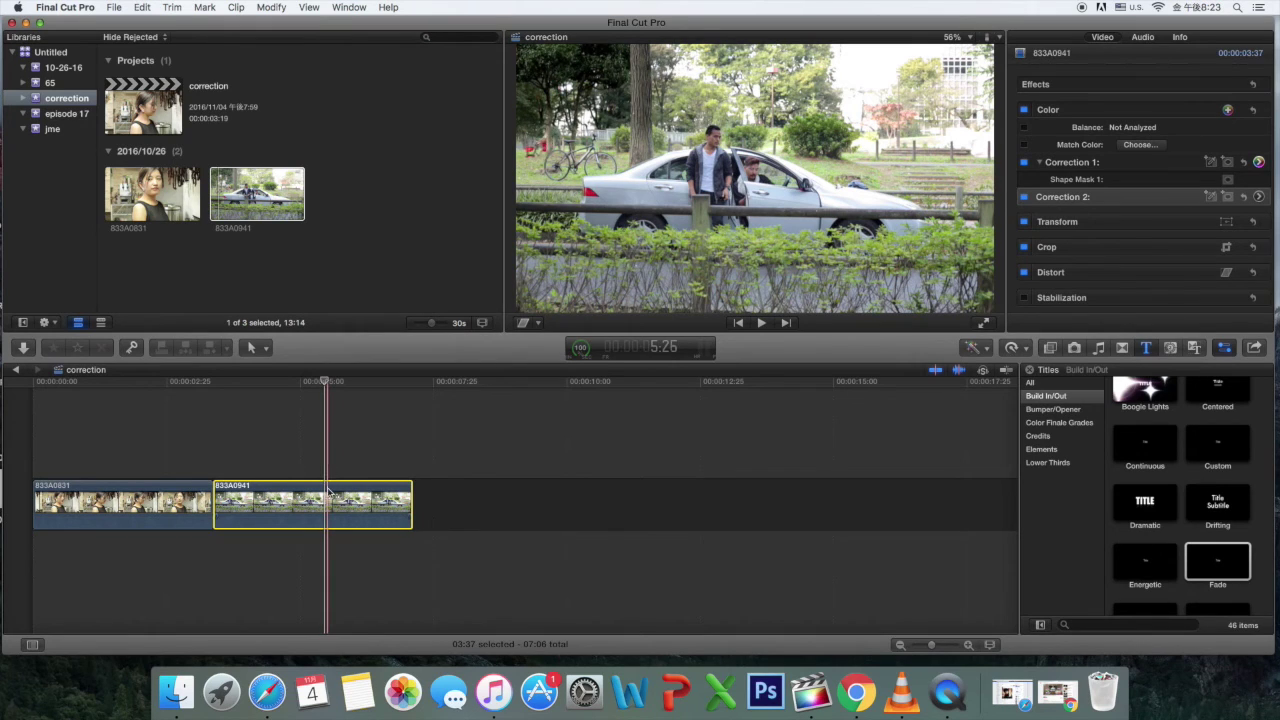
click(1227, 110)
click(1211, 216)
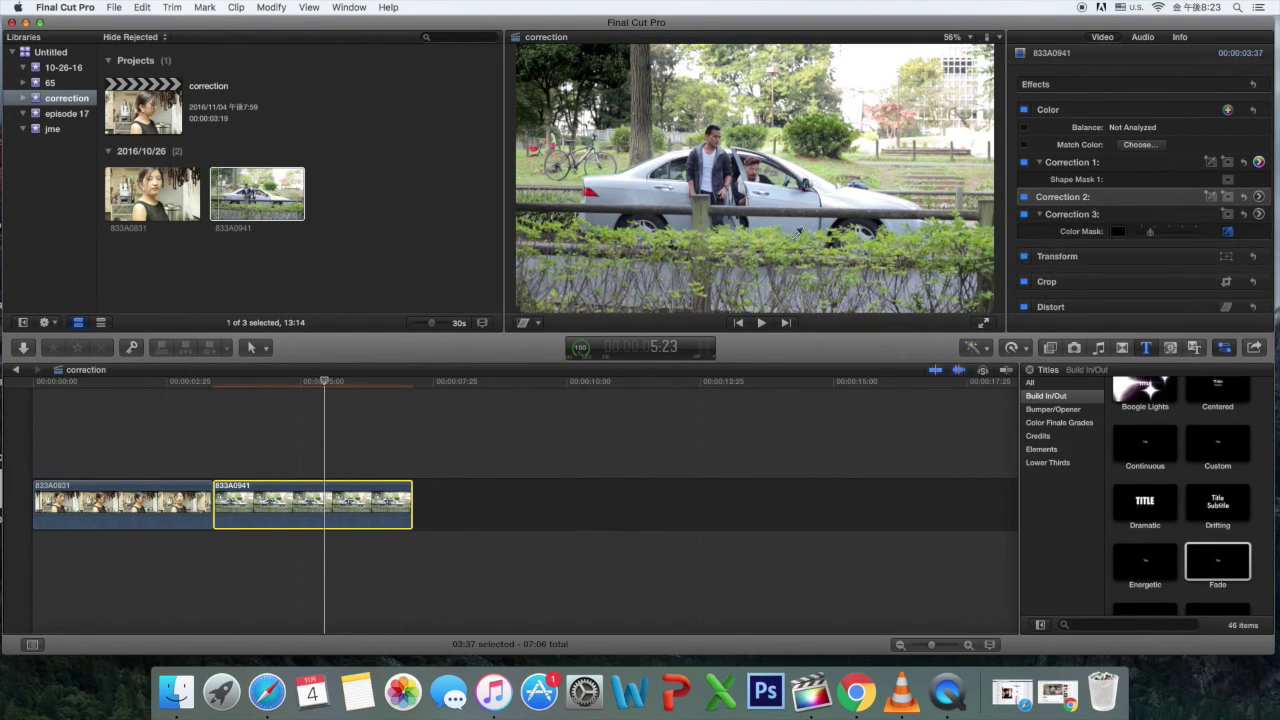
click(797, 238)
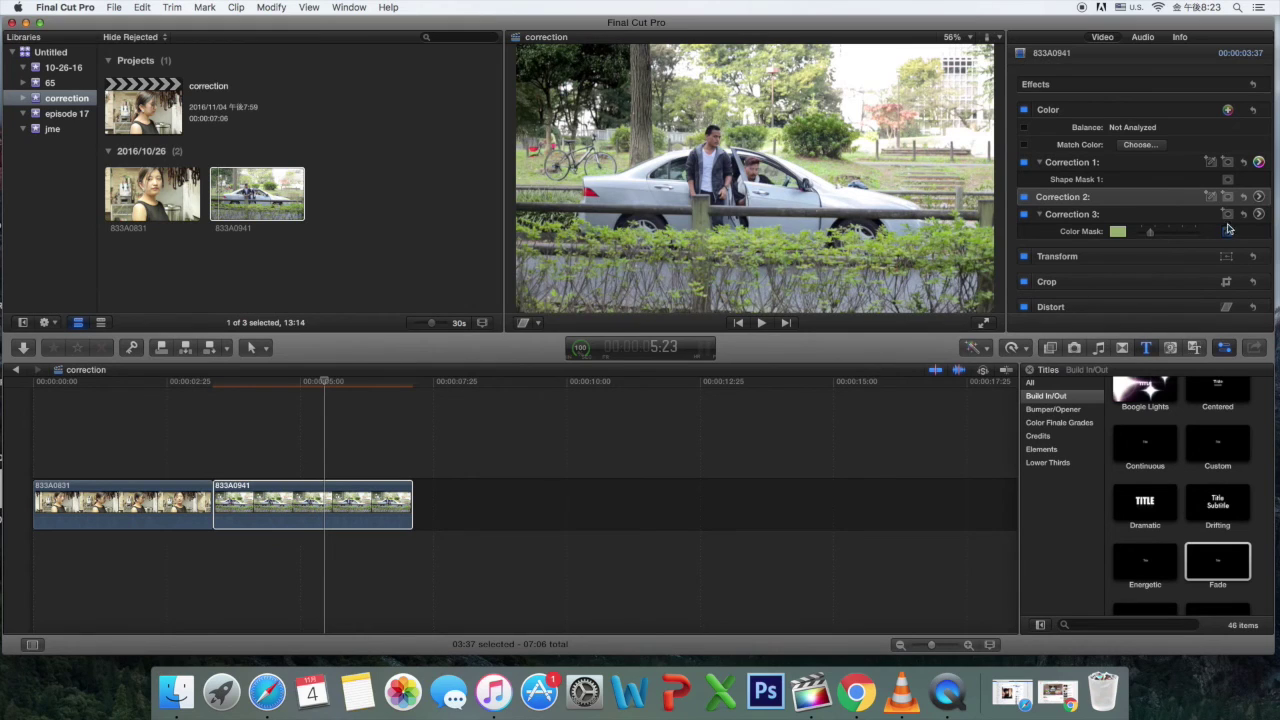
- Shift Correction 3's global color inside the mask slightly toward green
click(1258, 214)
click(1083, 60)
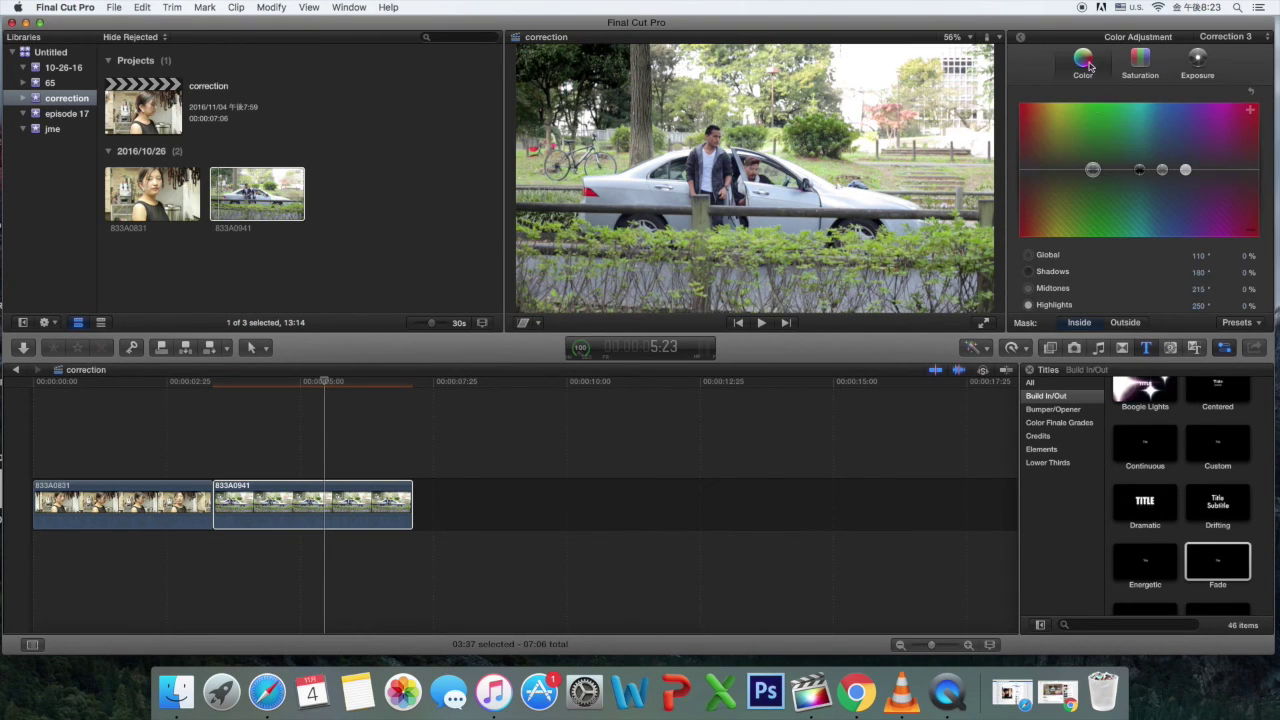
click(1092, 169)
drag(1092, 169, 1093, 160)
click(1018, 38)
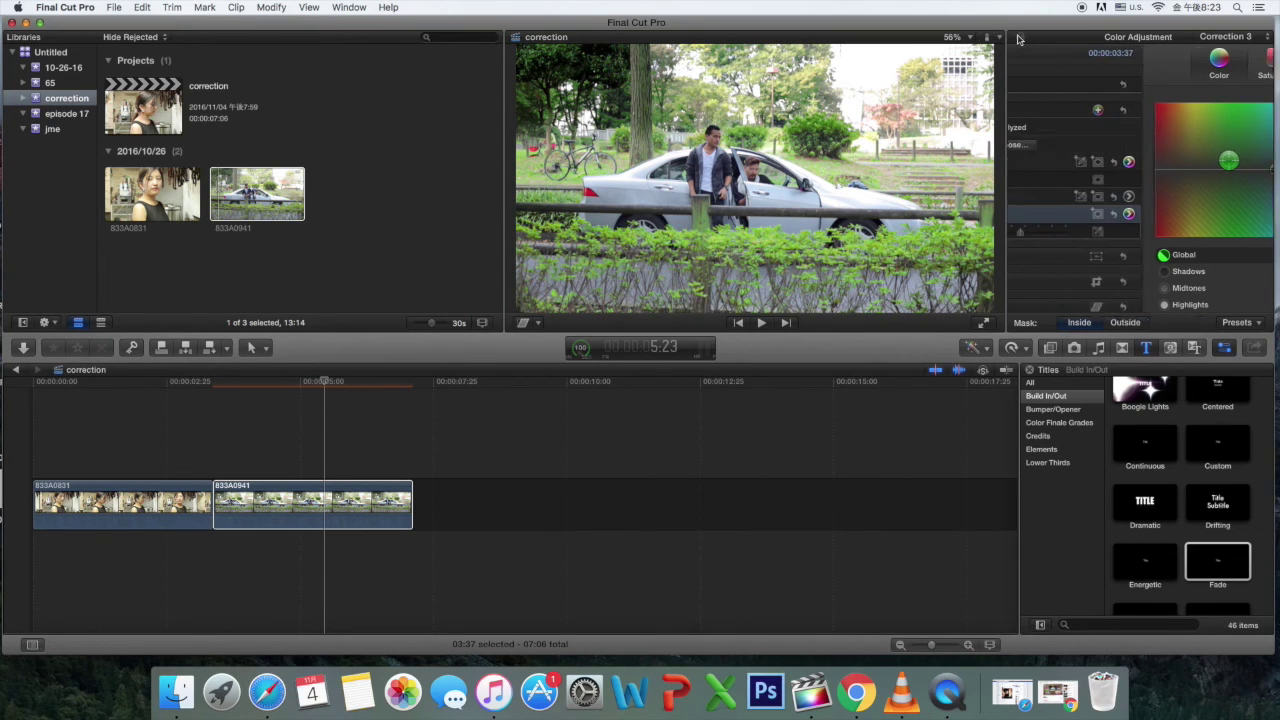
- Compare the 833A0941 image with all color corrections off and on, leaving them enabled
click(1024, 110)
click(1024, 110)
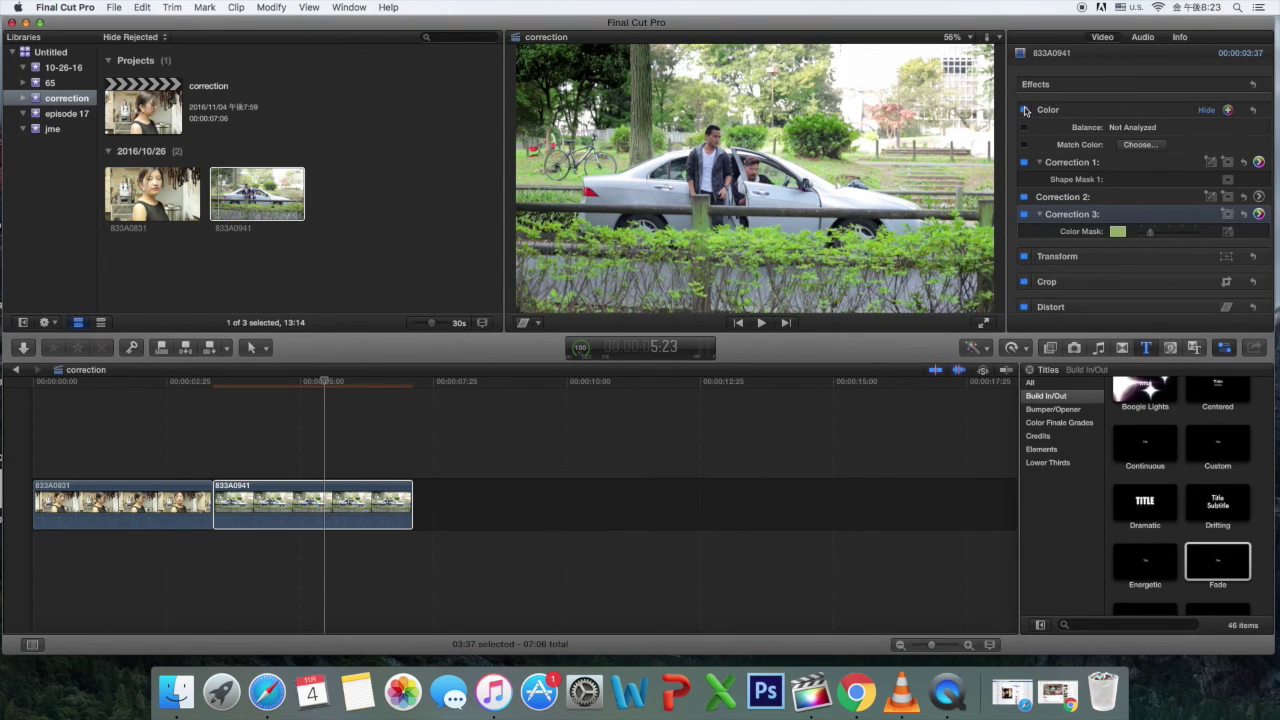
click(1024, 110)
click(1024, 110)
click(1024, 110)
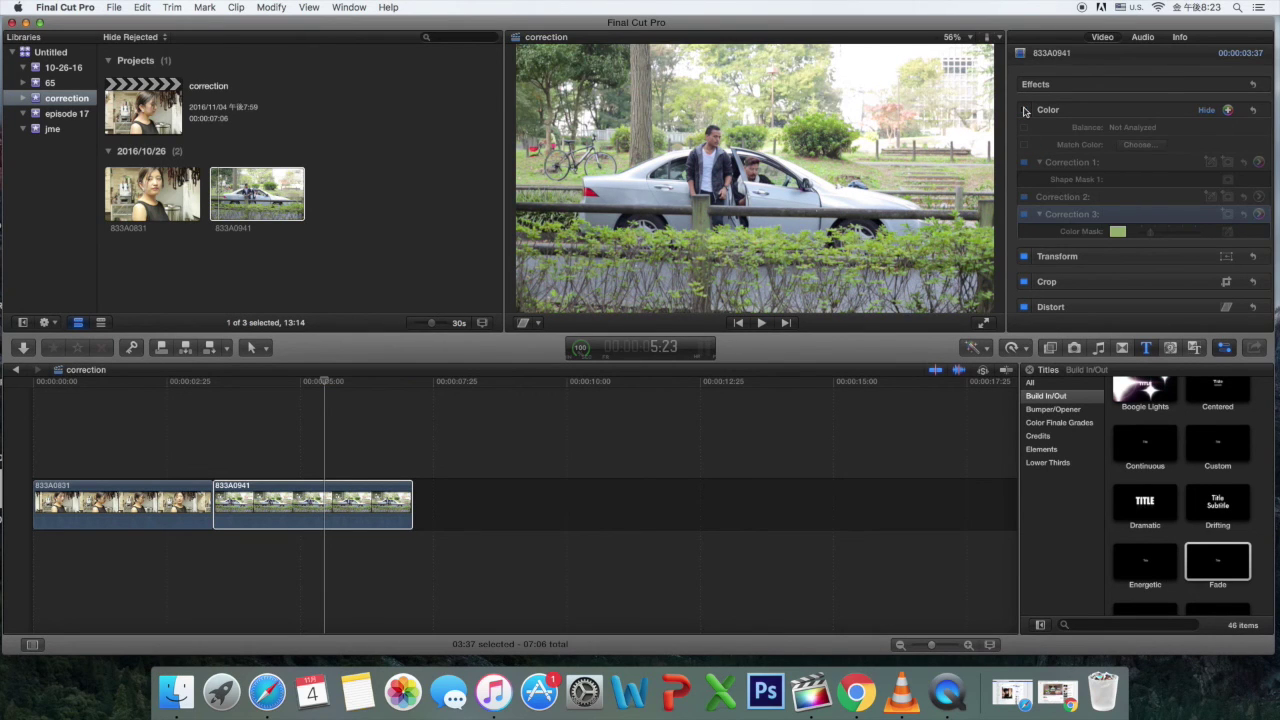
click(1024, 110)
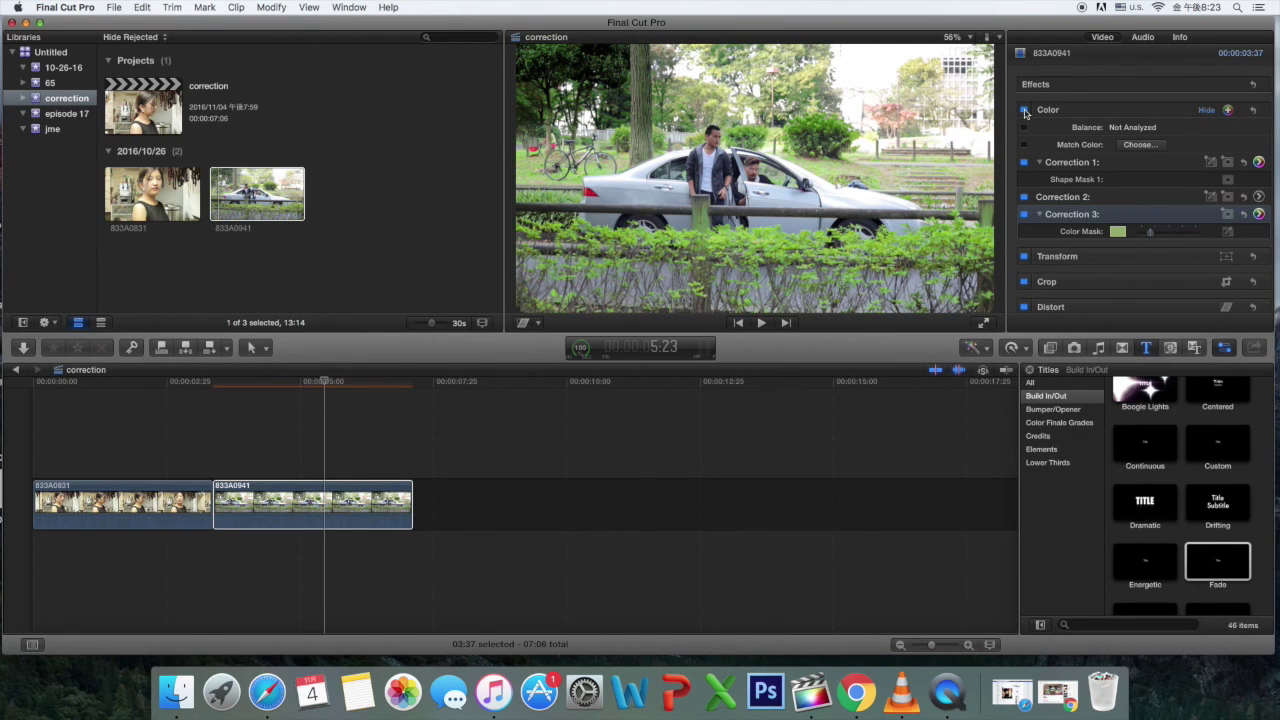
click(1024, 110)
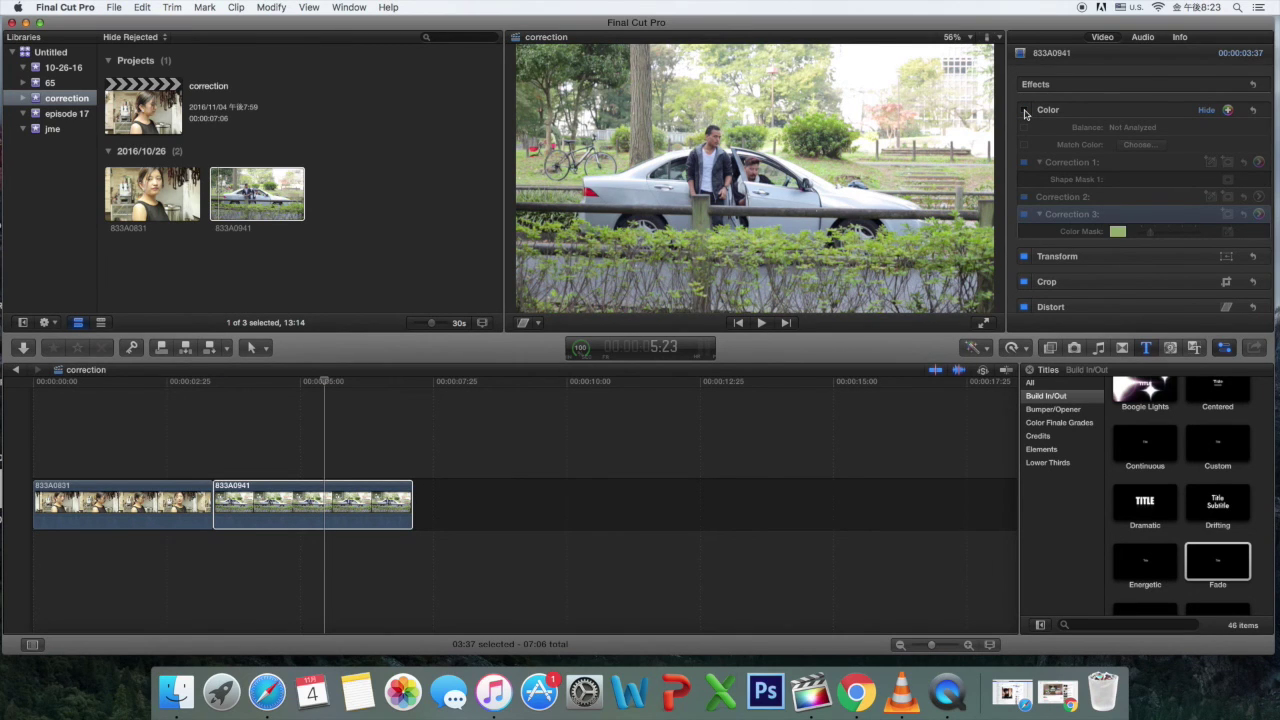
click(1024, 110)
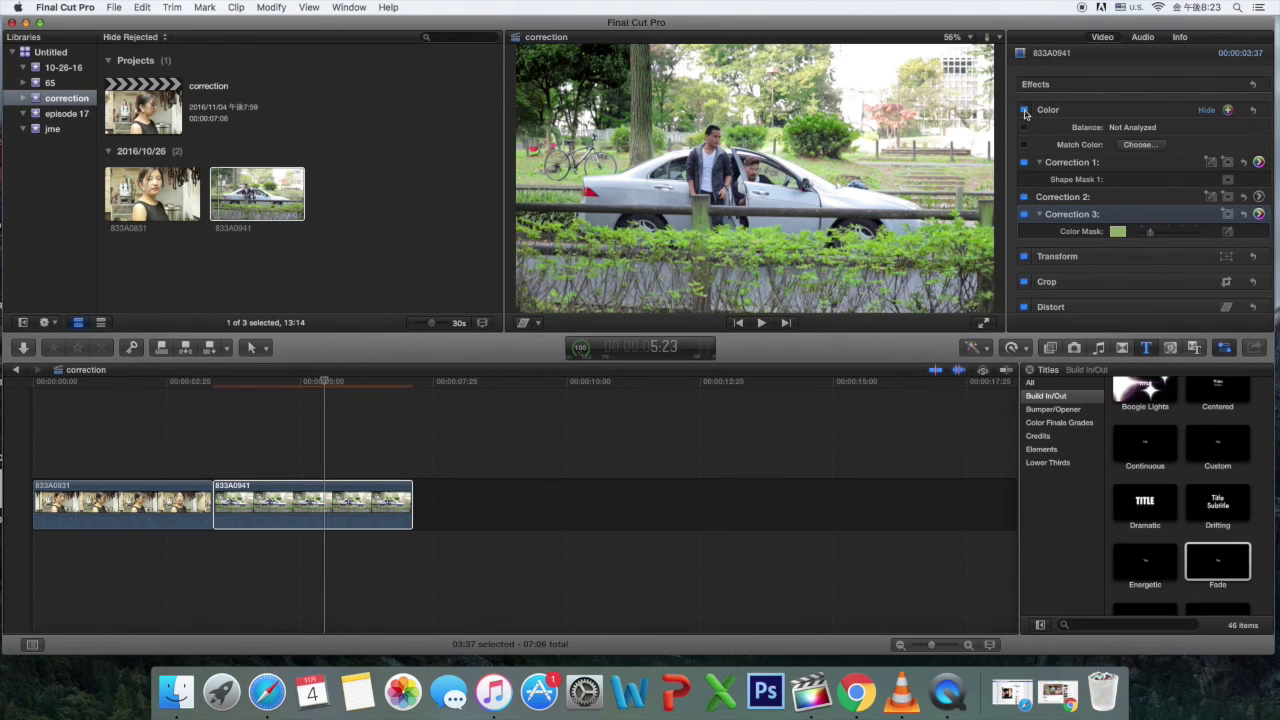